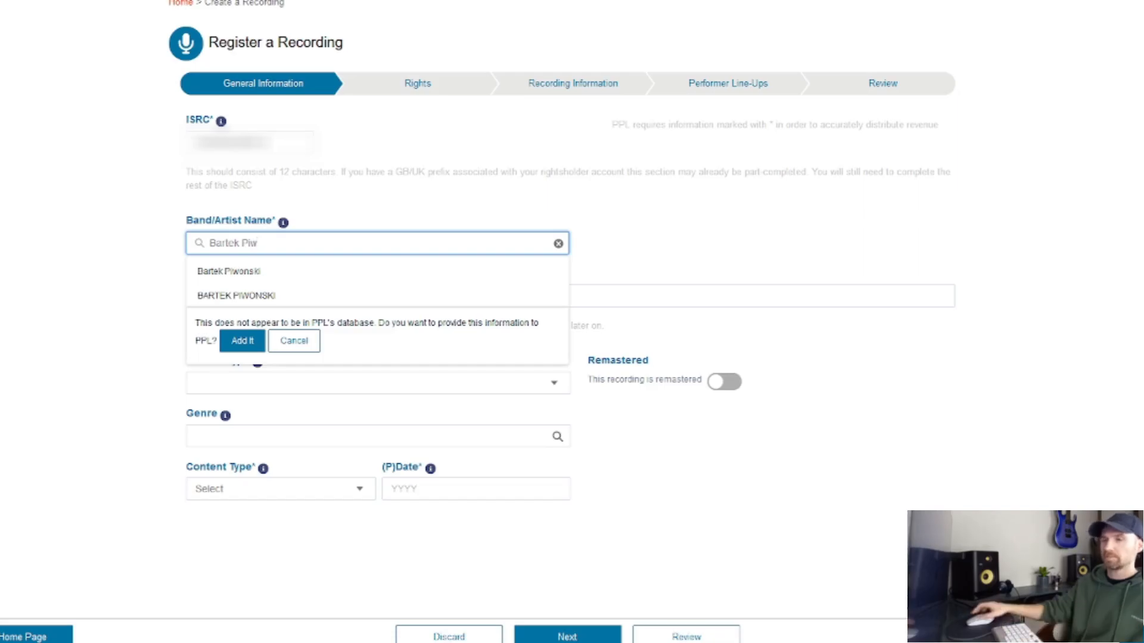
Step: Select the matching artist from the suggestions and title the recording 'Stay Positive'
{"action": "left_click", "coordinate": [229, 272]}
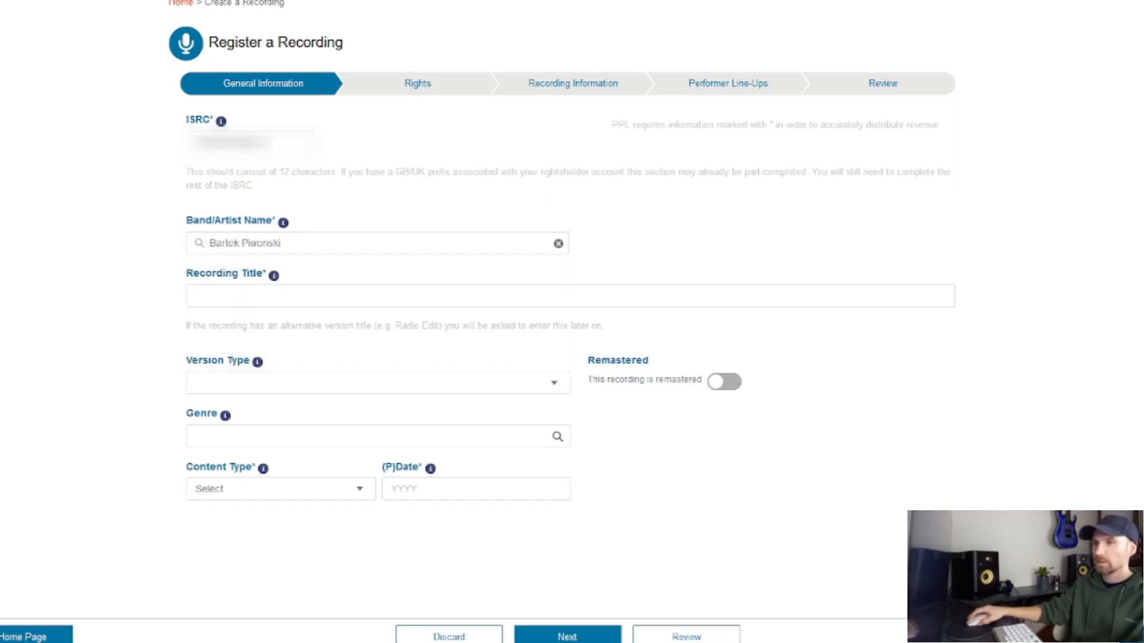
{"action": "left_click", "coordinate": [244, 296]}
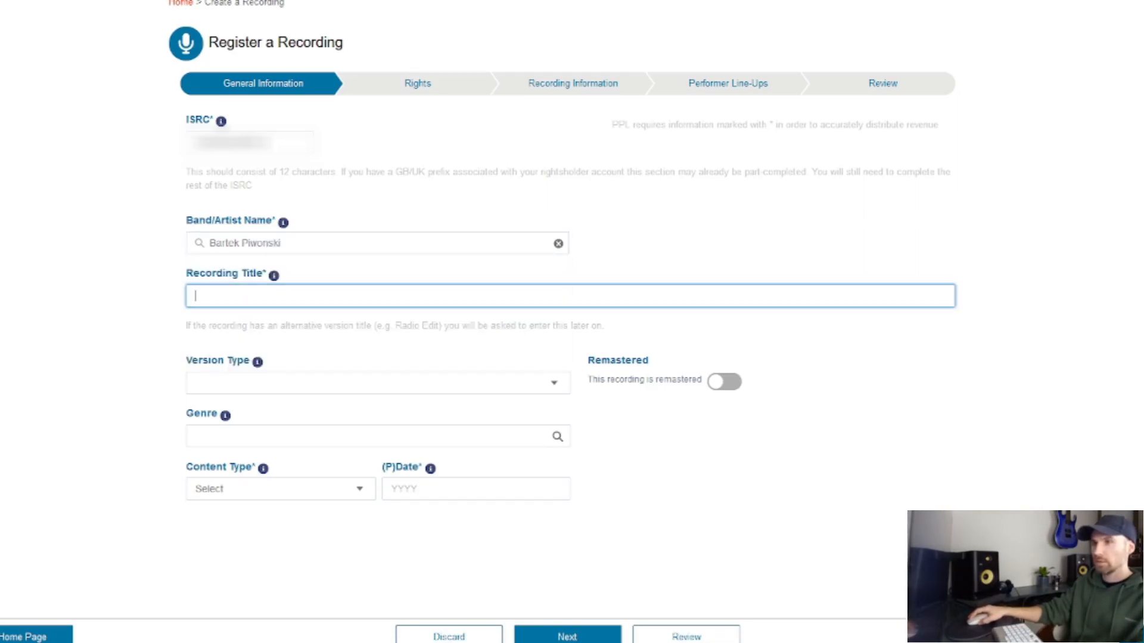
{"action": "type", "text": "St"}
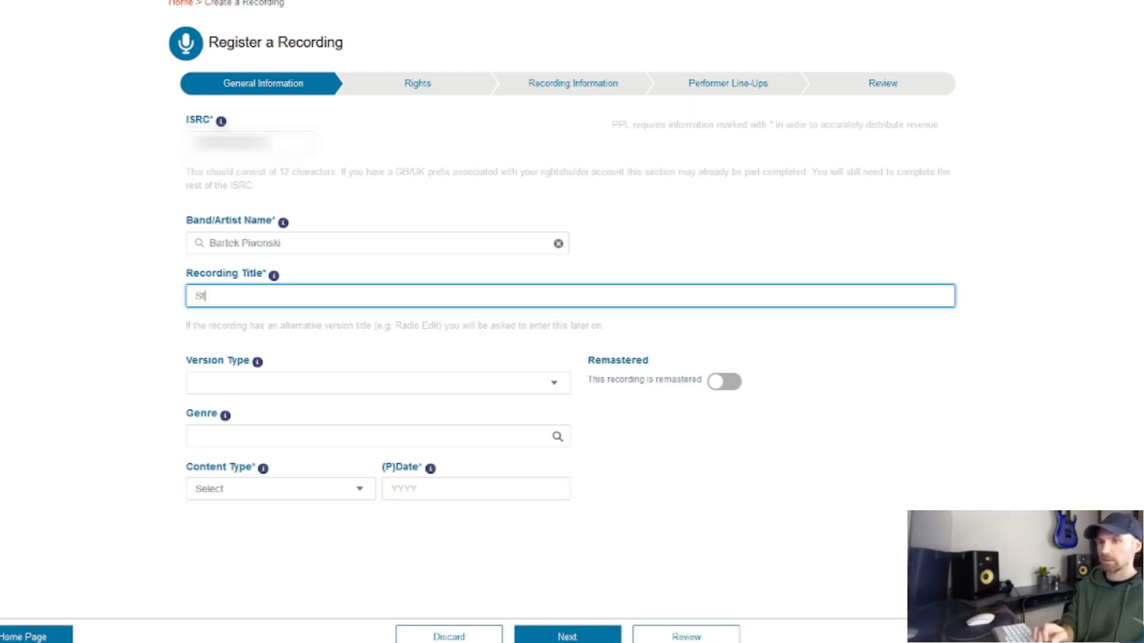
{"action": "type", "text": "ay Posi"}
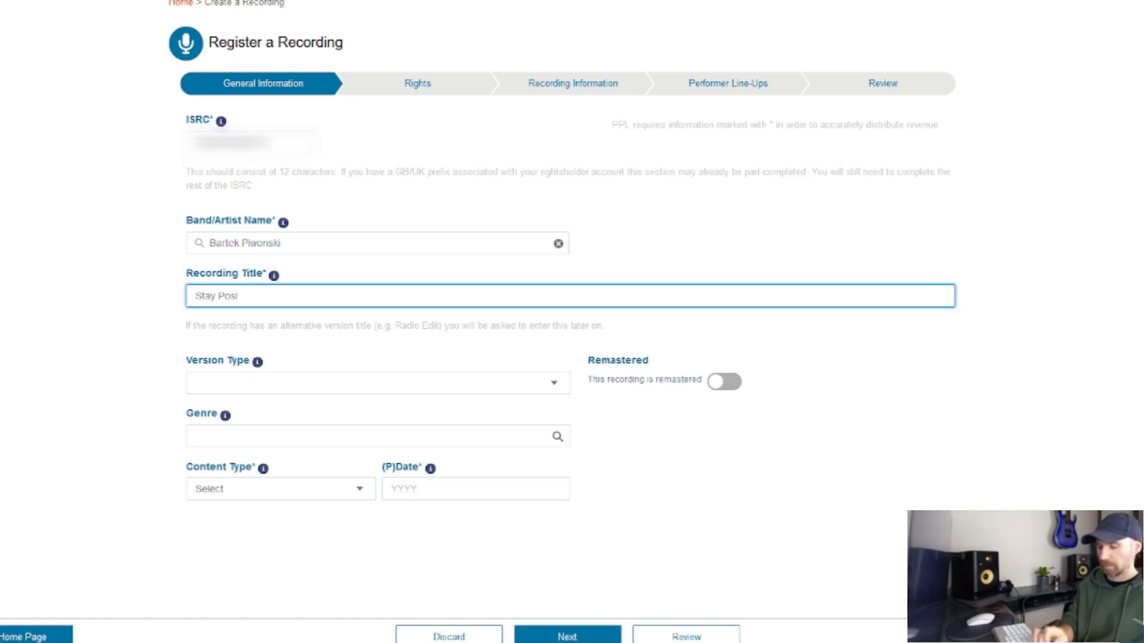
{"action": "type", "text": "tive"}
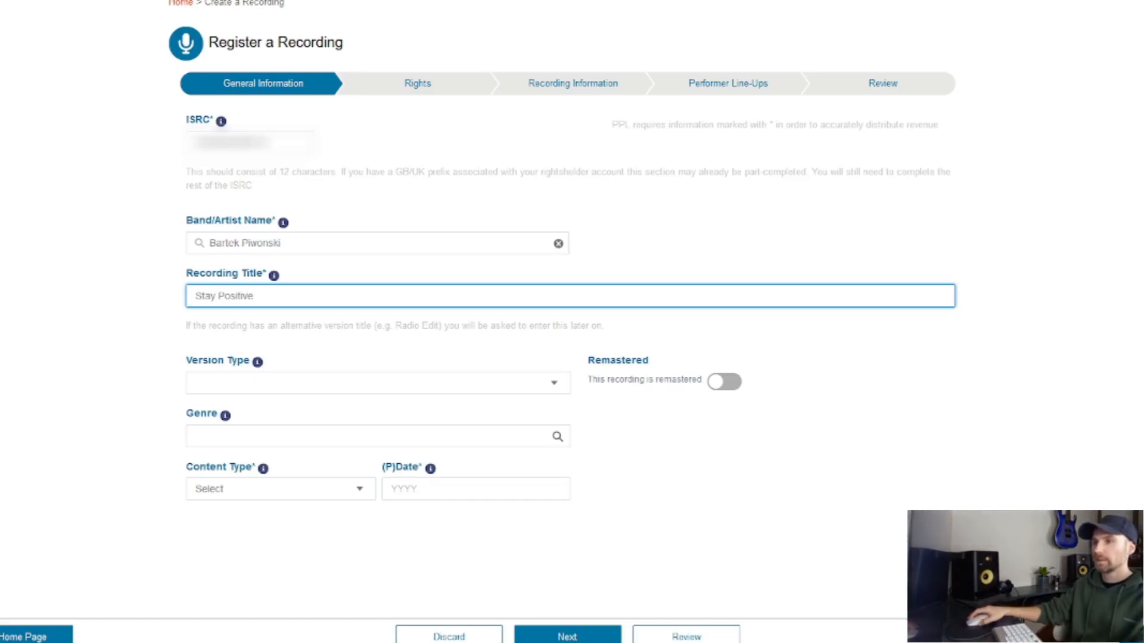
{"action": "left_click", "coordinate": [763, 441]}
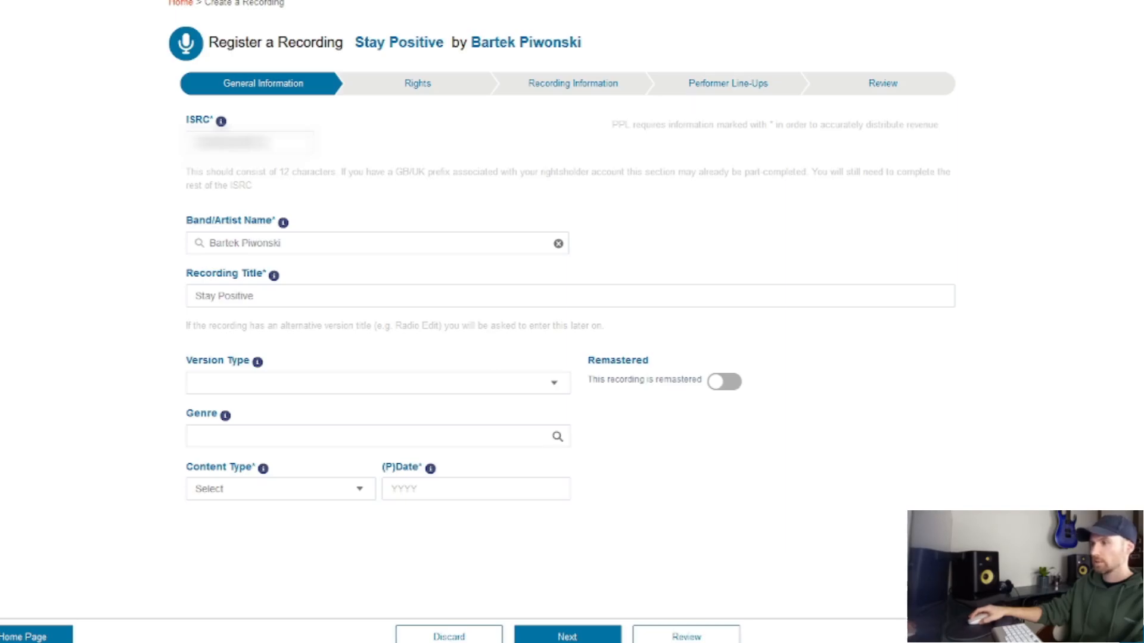
Step: Set the recording's Version Type to Single
{"action": "left_click", "coordinate": [379, 383]}
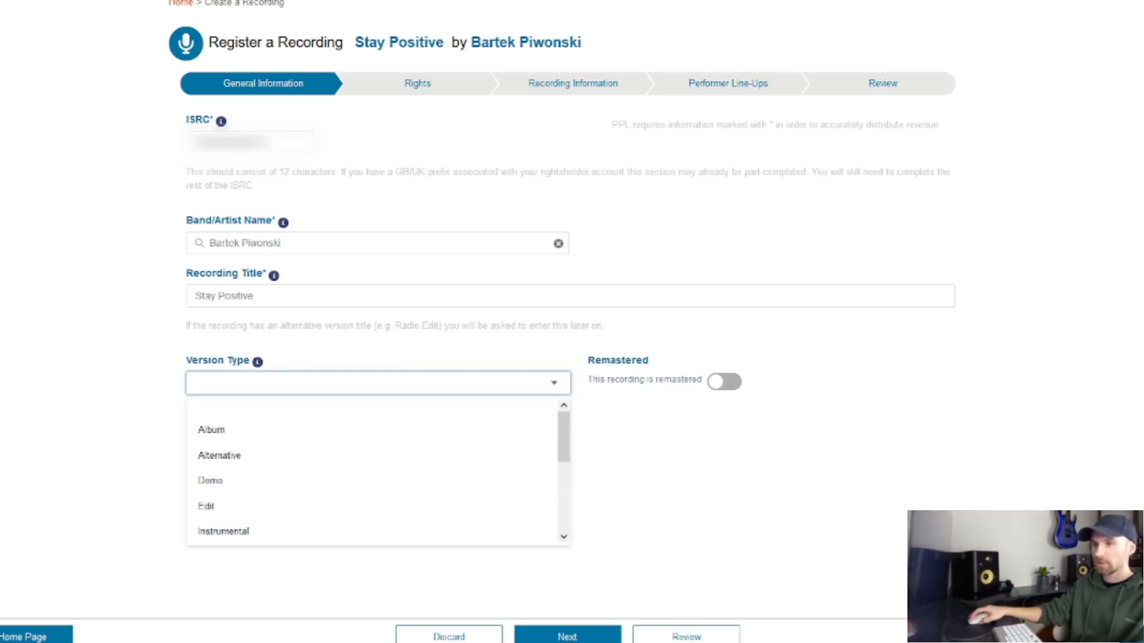
{"action": "scroll", "coordinate": [372, 430], "scroll_direction": "down", "scroll_amount": 3}
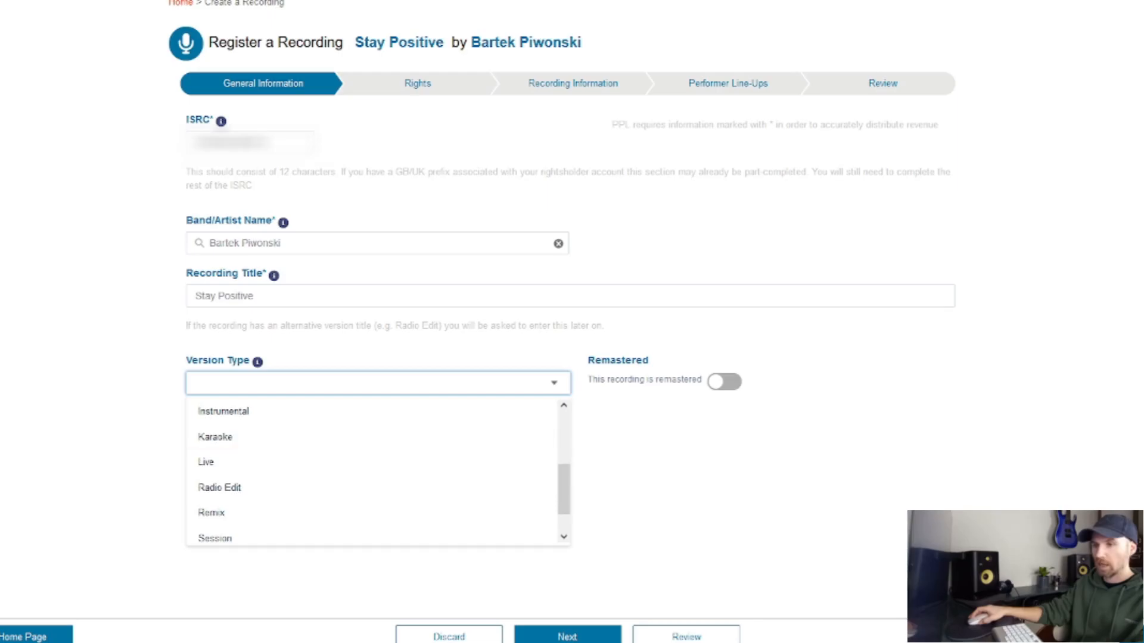
{"action": "scroll", "coordinate": [372, 430], "scroll_direction": "up", "scroll_amount": 3}
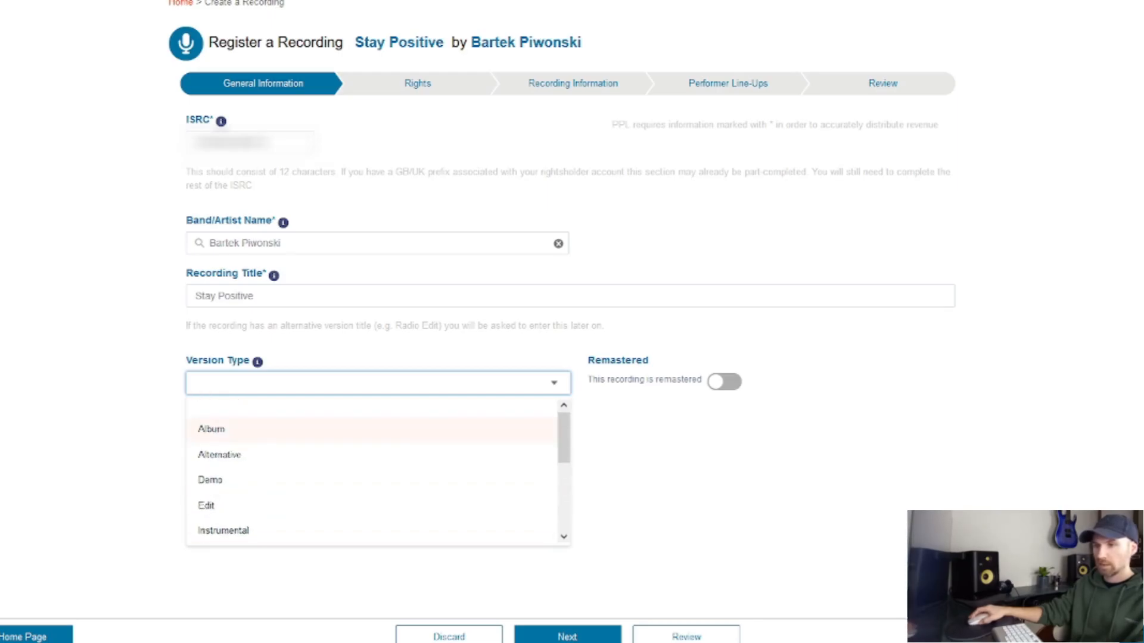
{"action": "scroll", "coordinate": [373, 435], "scroll_direction": "down", "scroll_amount": 3}
{"action": "scroll", "coordinate": [373, 435], "scroll_direction": "down", "scroll_amount": 1}
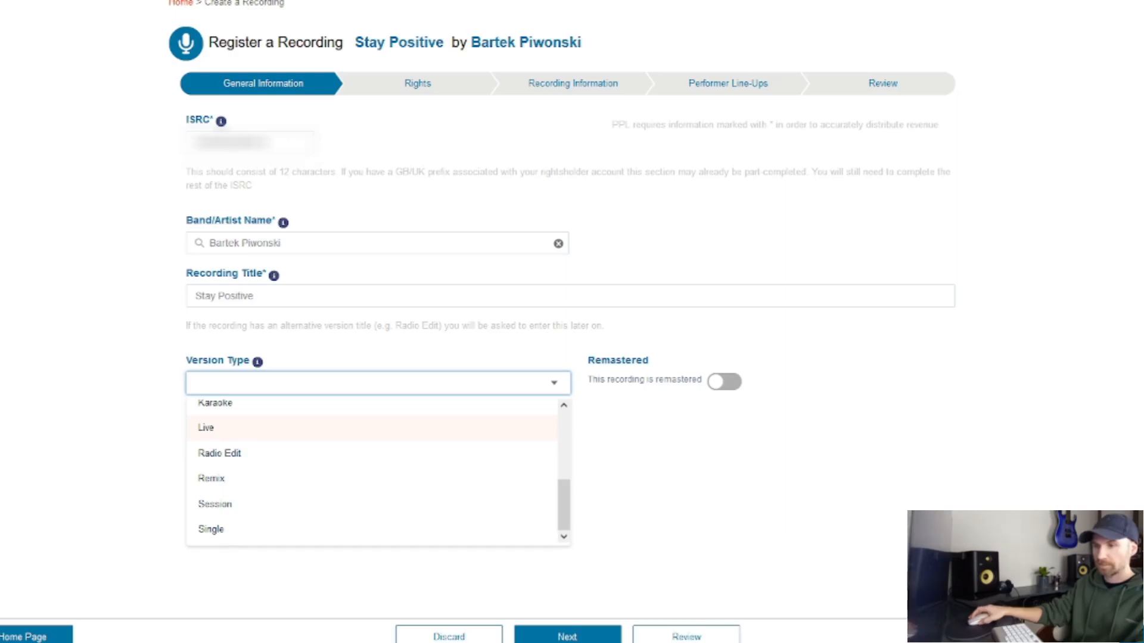
{"action": "left_click", "coordinate": [211, 529]}
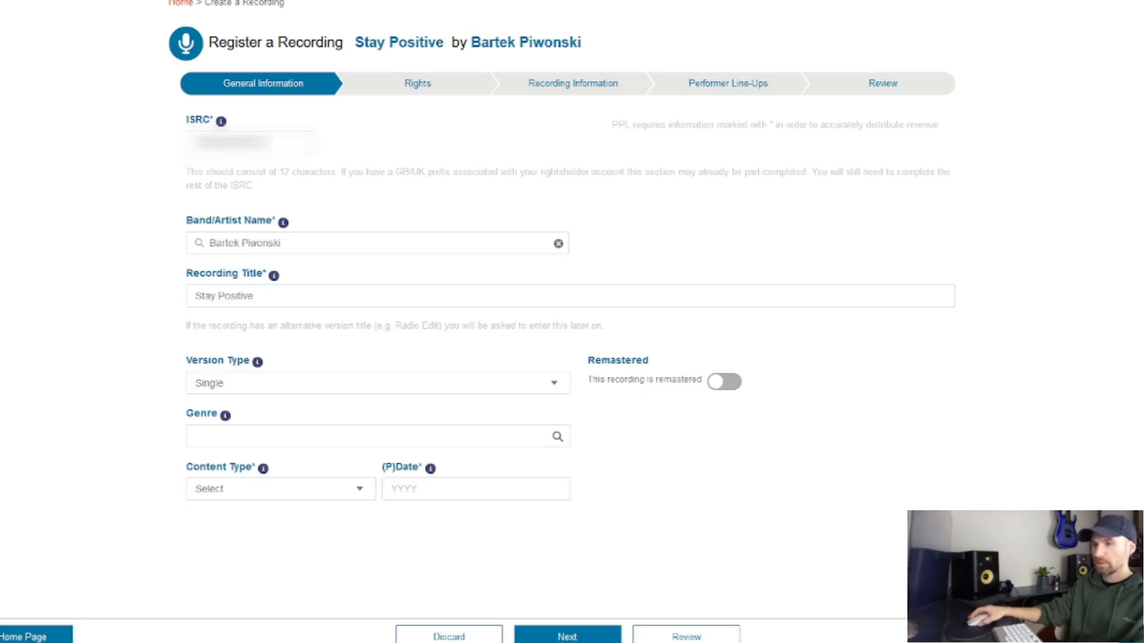
Step: Add Pop as a genre alongside Rhythm and Blues
{"action": "left_click", "coordinate": [250, 436]}
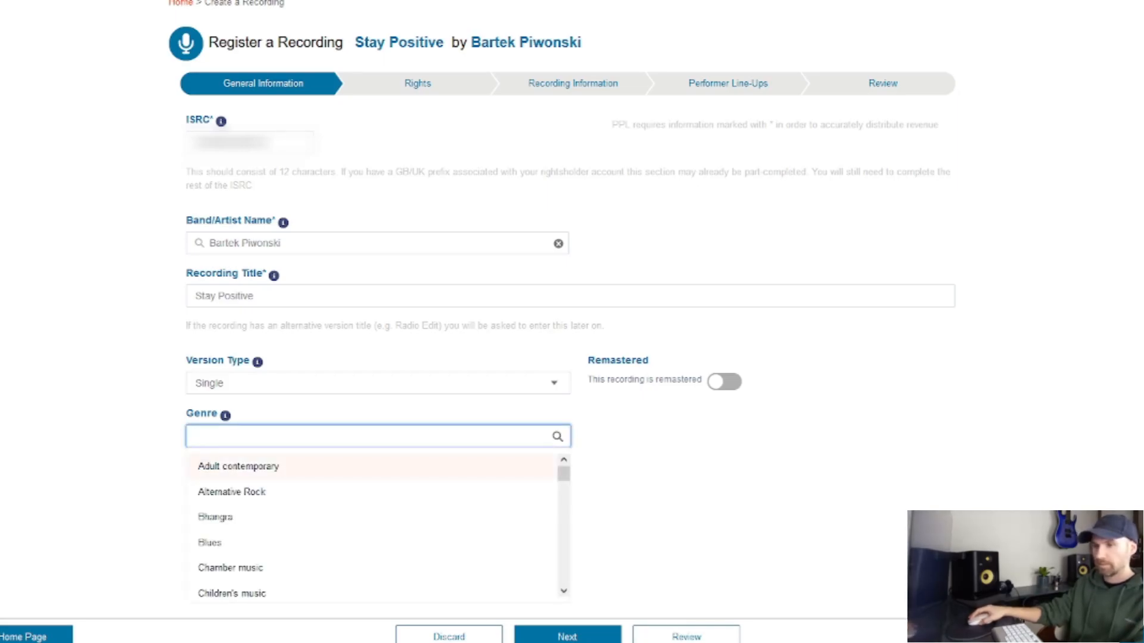
{"action": "scroll", "coordinate": [375, 530], "scroll_direction": "down", "scroll_amount": 5}
{"action": "scroll", "coordinate": [375, 530], "scroll_direction": "up", "scroll_amount": 2}
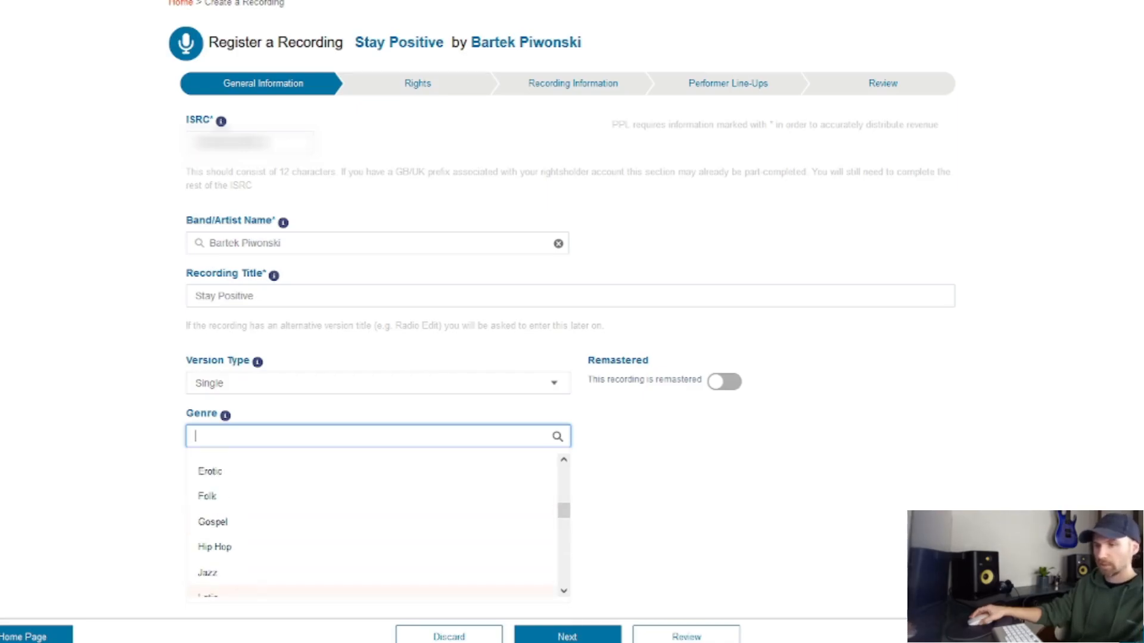
{"action": "scroll", "coordinate": [375, 530], "scroll_direction": "down", "scroll_amount": 5}
{"action": "scroll", "coordinate": [375, 524], "scroll_direction": "down", "scroll_amount": 2}
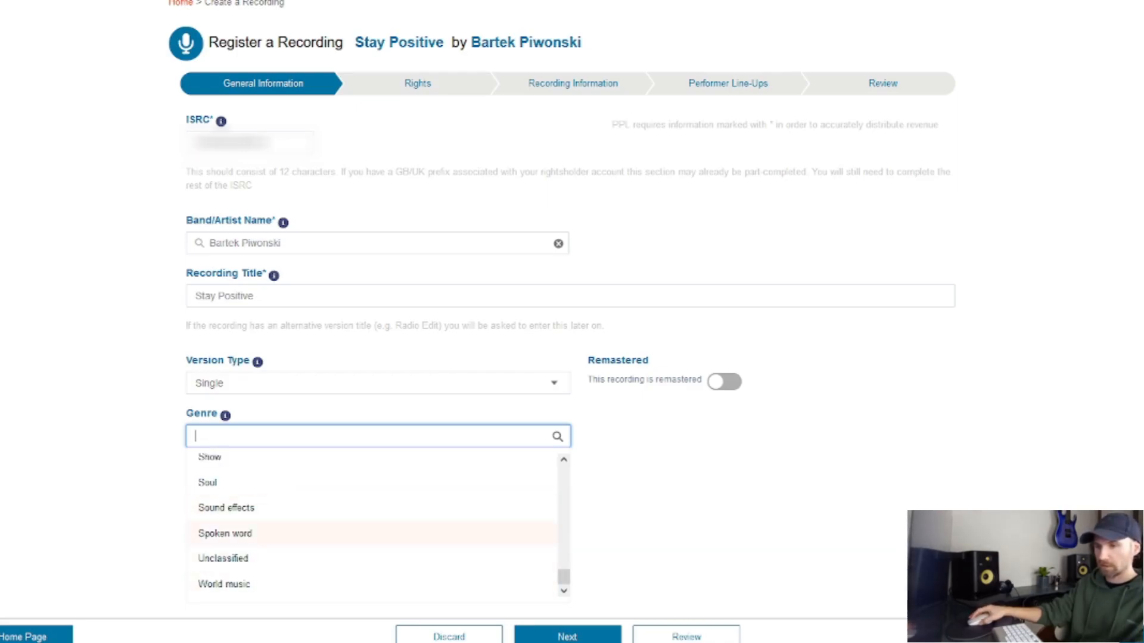
{"action": "scroll", "coordinate": [376, 524], "scroll_direction": "up", "scroll_amount": 2}
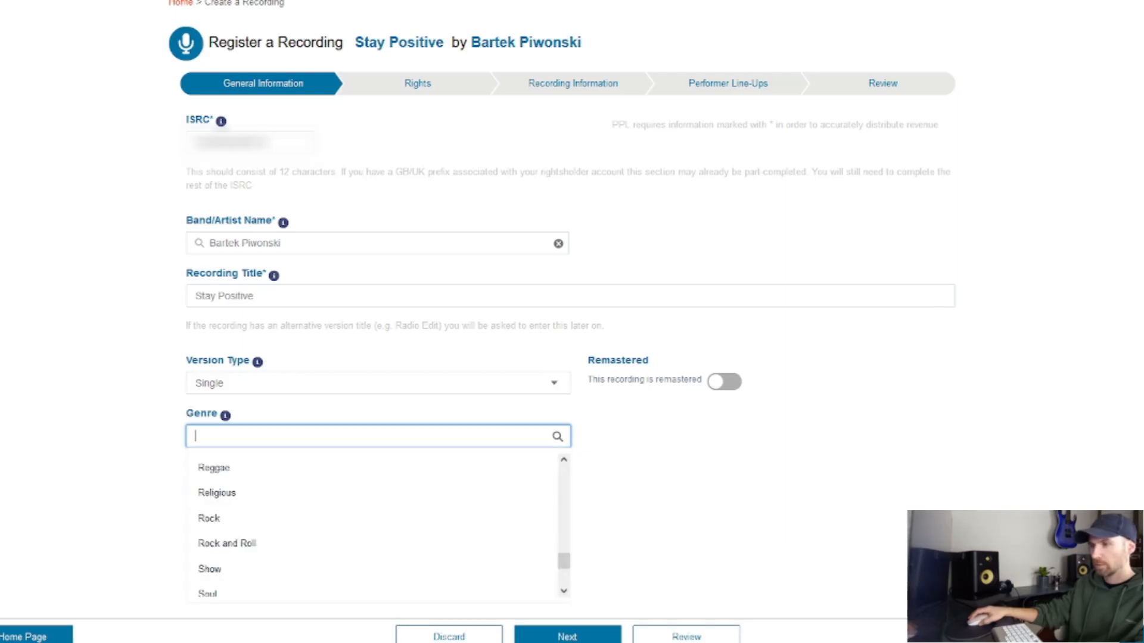
{"action": "scroll", "coordinate": [375, 501], "scroll_direction": "down", "scroll_amount": 3}
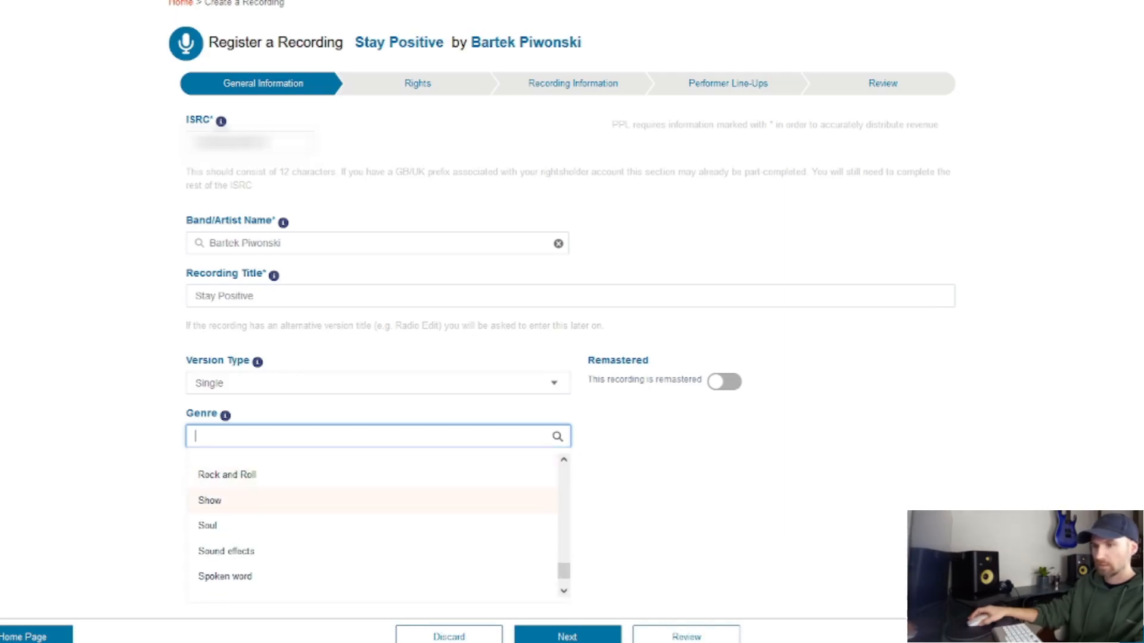
{"action": "scroll", "coordinate": [375, 517], "scroll_direction": "down", "scroll_amount": 1}
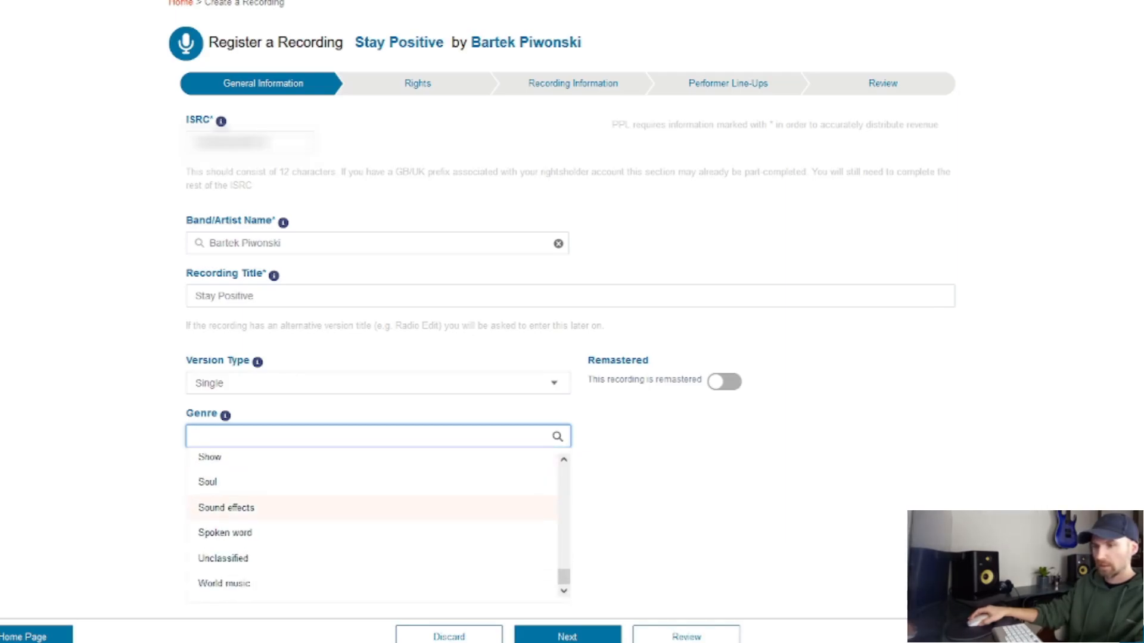
{"action": "scroll", "coordinate": [375, 513], "scroll_direction": "down", "scroll_amount": 1}
{"action": "scroll", "coordinate": [376, 536], "scroll_direction": "up", "scroll_amount": 10}
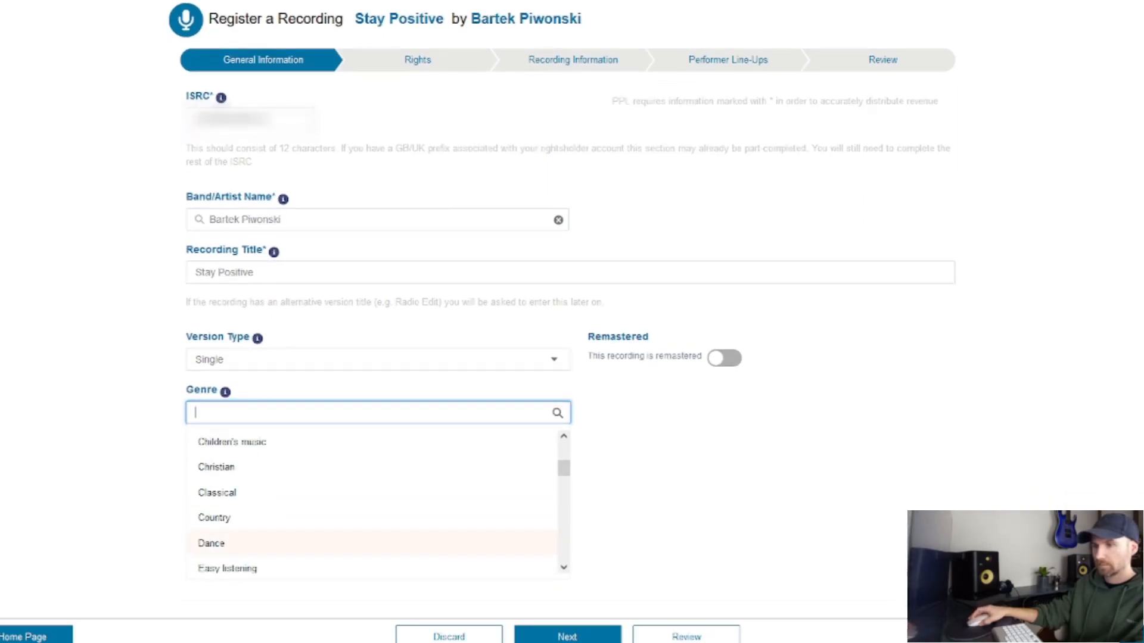
{"action": "scroll", "coordinate": [376, 536], "scroll_direction": "down", "scroll_amount": 5}
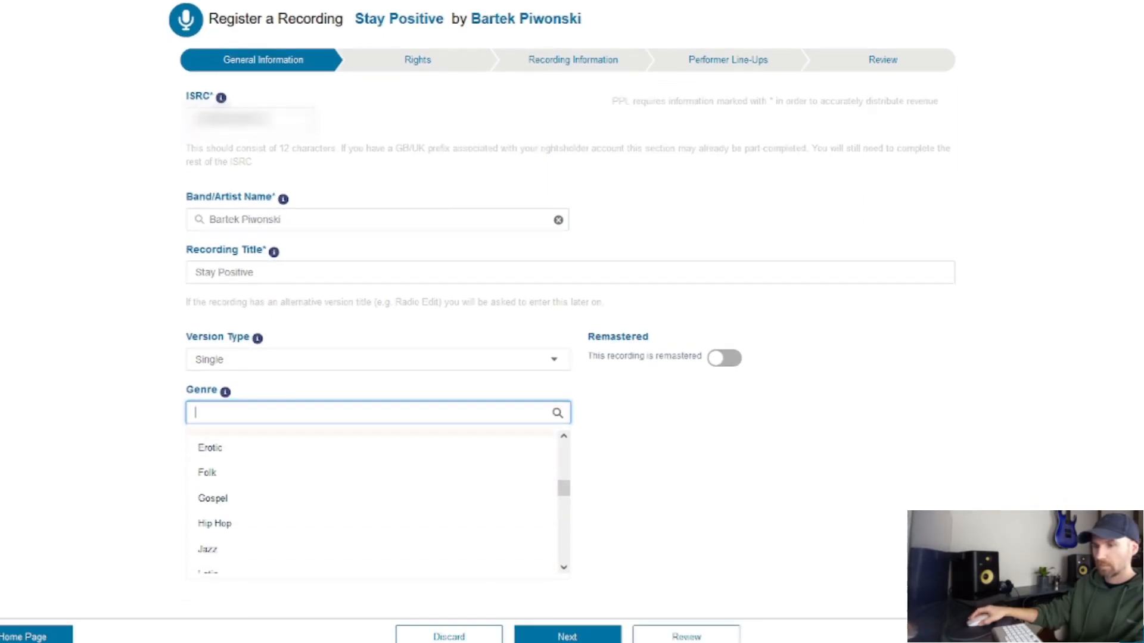
{"action": "scroll", "coordinate": [375, 500], "scroll_direction": "down", "scroll_amount": 6}
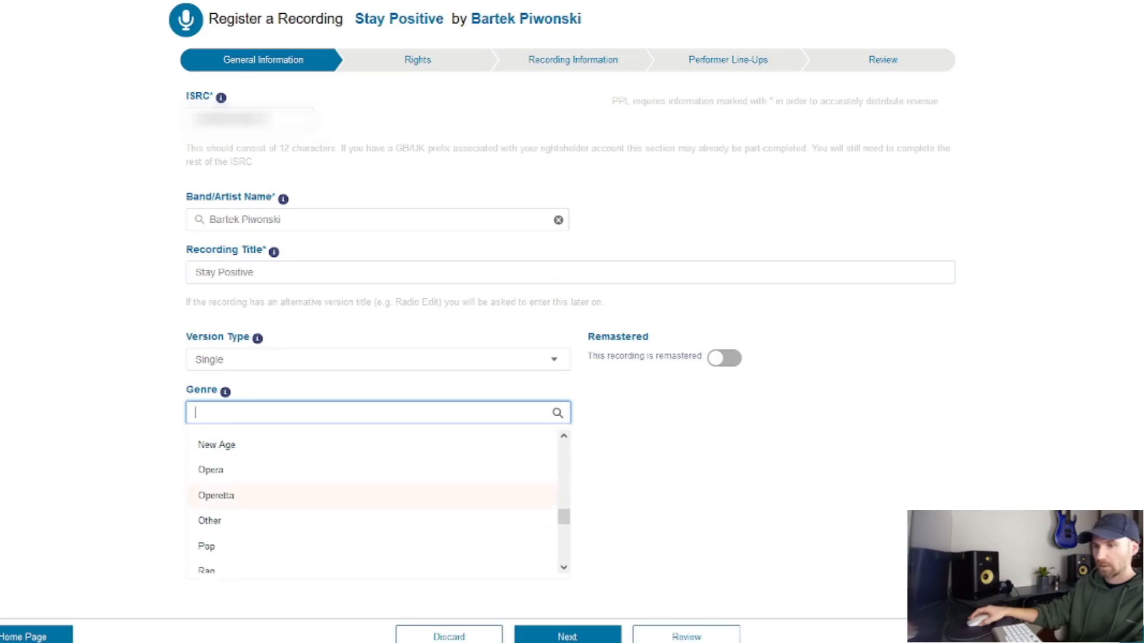
{"action": "scroll", "coordinate": [214, 482], "scroll_direction": "down", "scroll_amount": 2}
{"action": "left_click", "coordinate": [214, 477]}
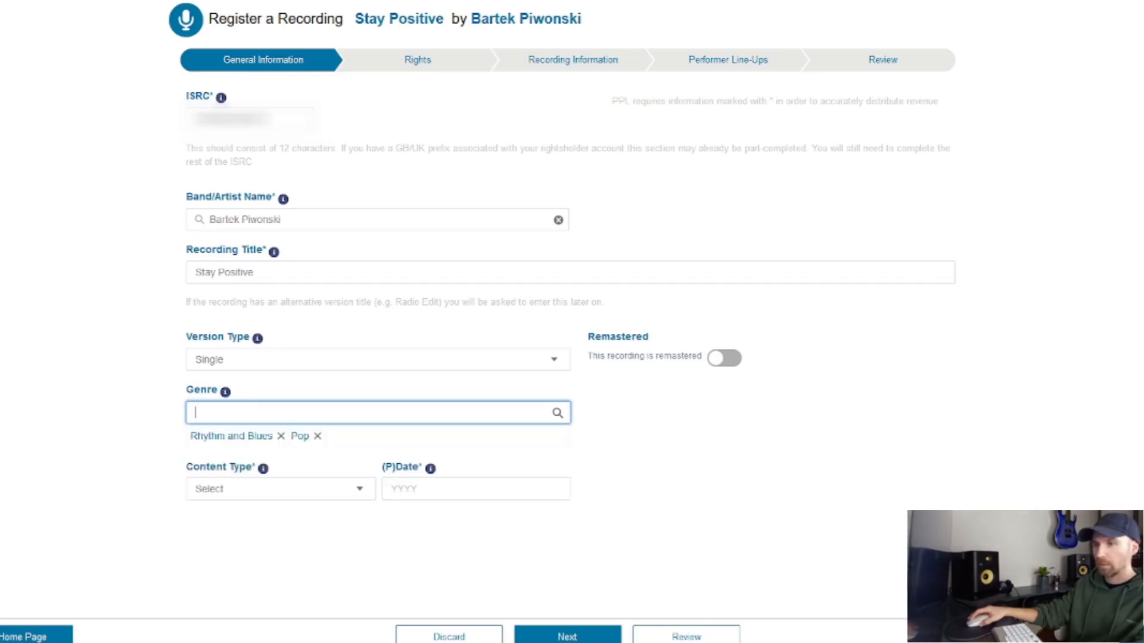
Step: Add Hip Hop, Rap and Rock as further genres
{"action": "scroll", "coordinate": [215, 477], "scroll_direction": "up", "scroll_amount": 10}
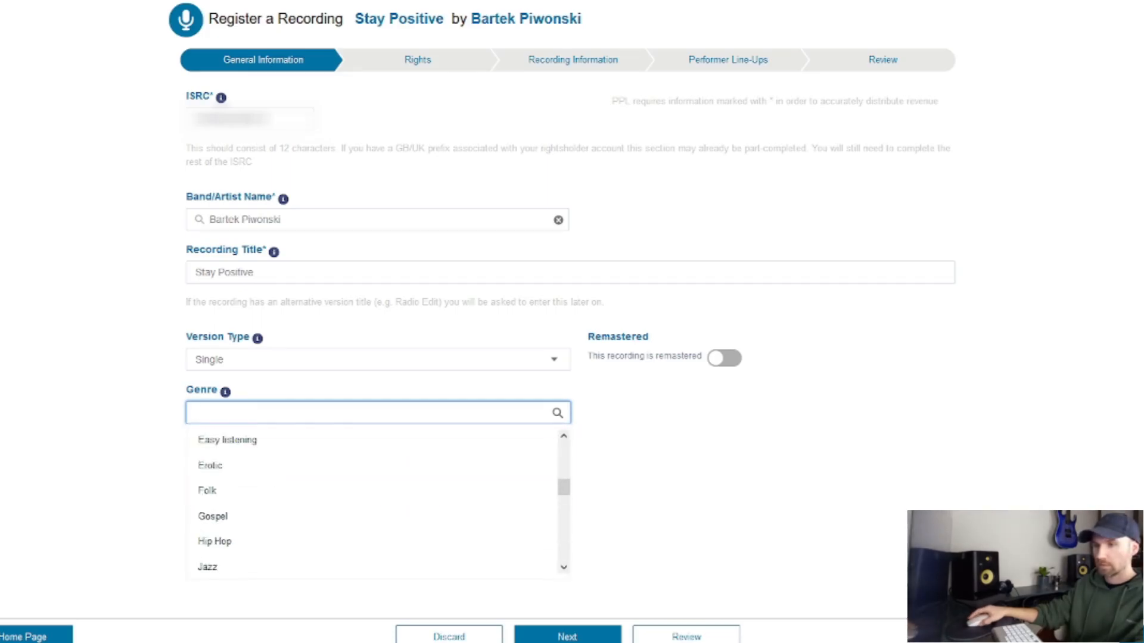
{"action": "scroll", "coordinate": [215, 493], "scroll_direction": "up", "scroll_amount": 2}
{"action": "scroll", "coordinate": [215, 476], "scroll_direction": "down", "scroll_amount": 3}
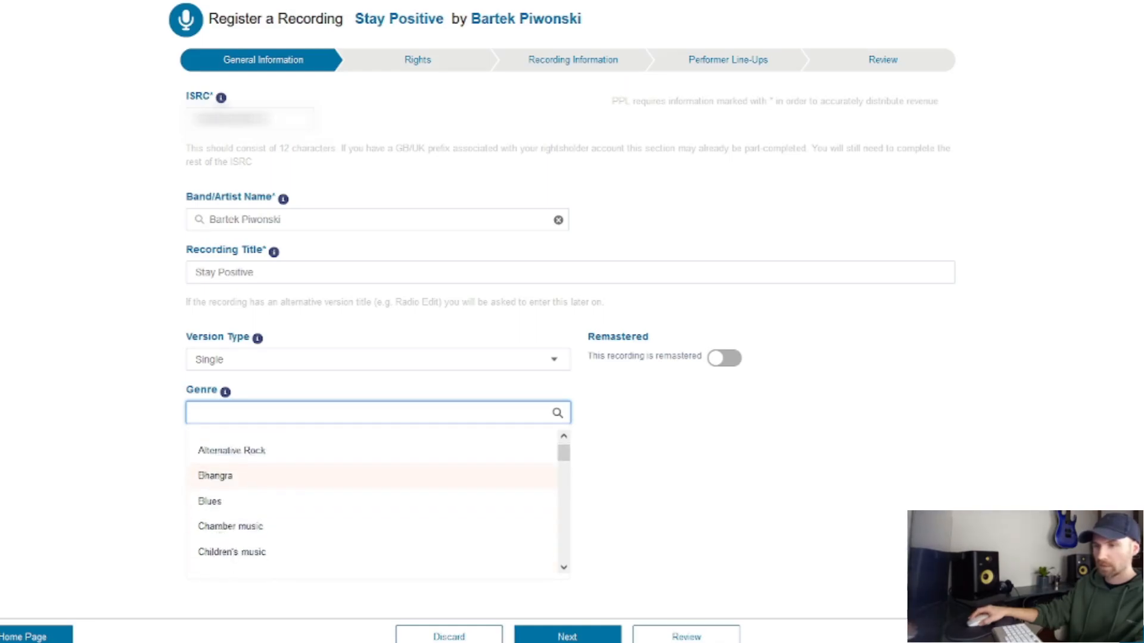
{"action": "scroll", "coordinate": [214, 477], "scroll_direction": "down", "scroll_amount": 3}
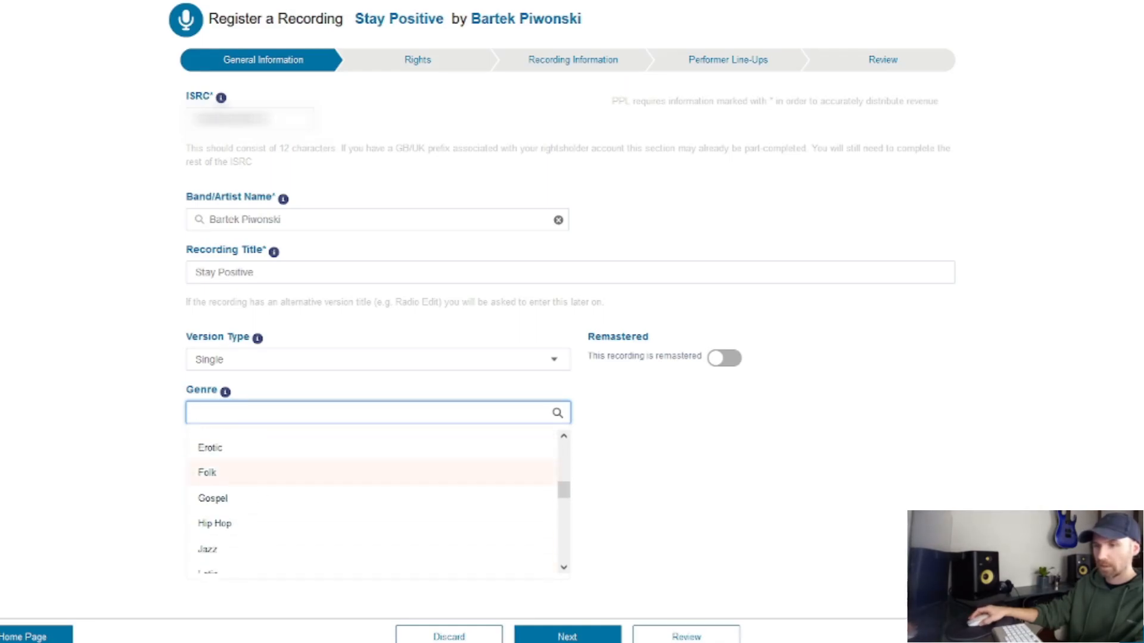
{"action": "left_click", "coordinate": [215, 454]}
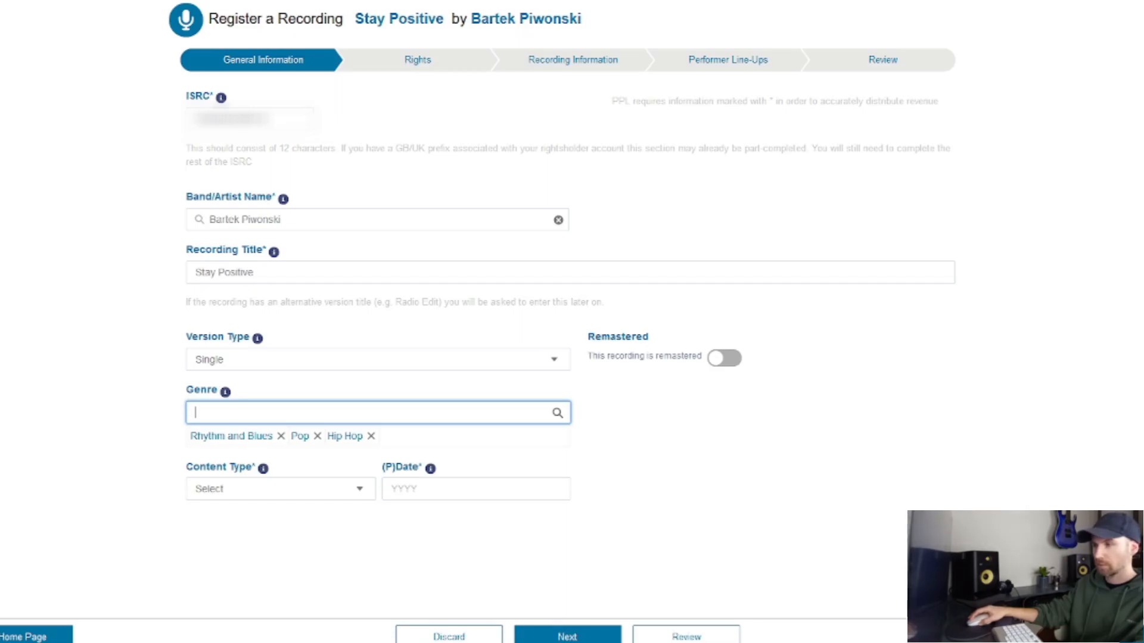
{"action": "left_click", "coordinate": [215, 413]}
{"action": "scroll", "coordinate": [214, 483], "scroll_direction": "down", "scroll_amount": 3}
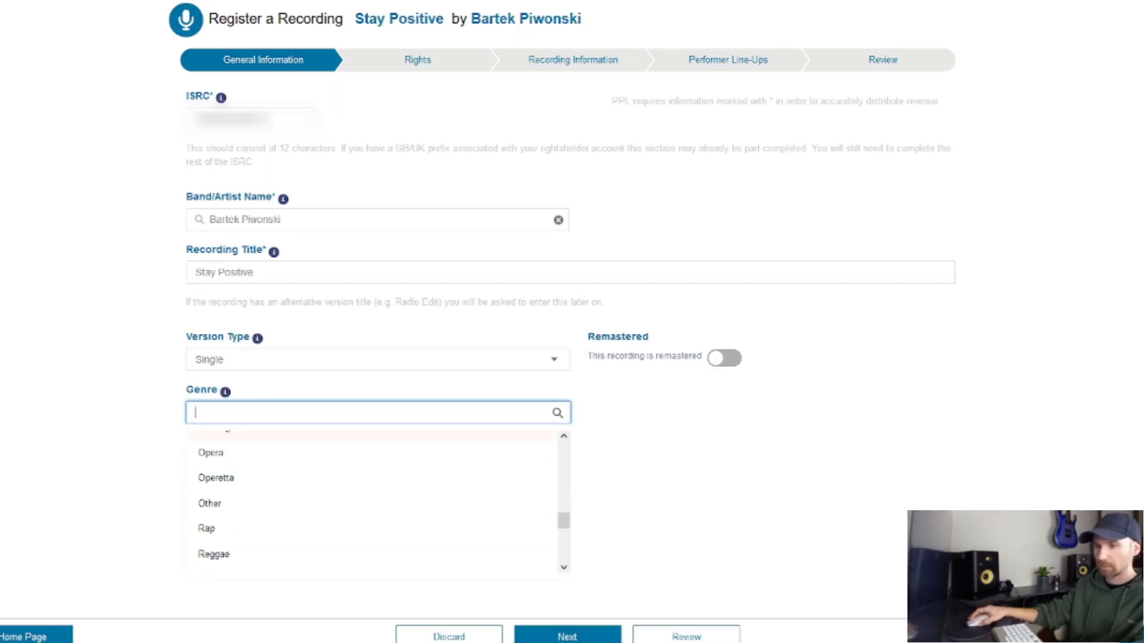
{"action": "left_click", "coordinate": [208, 450]}
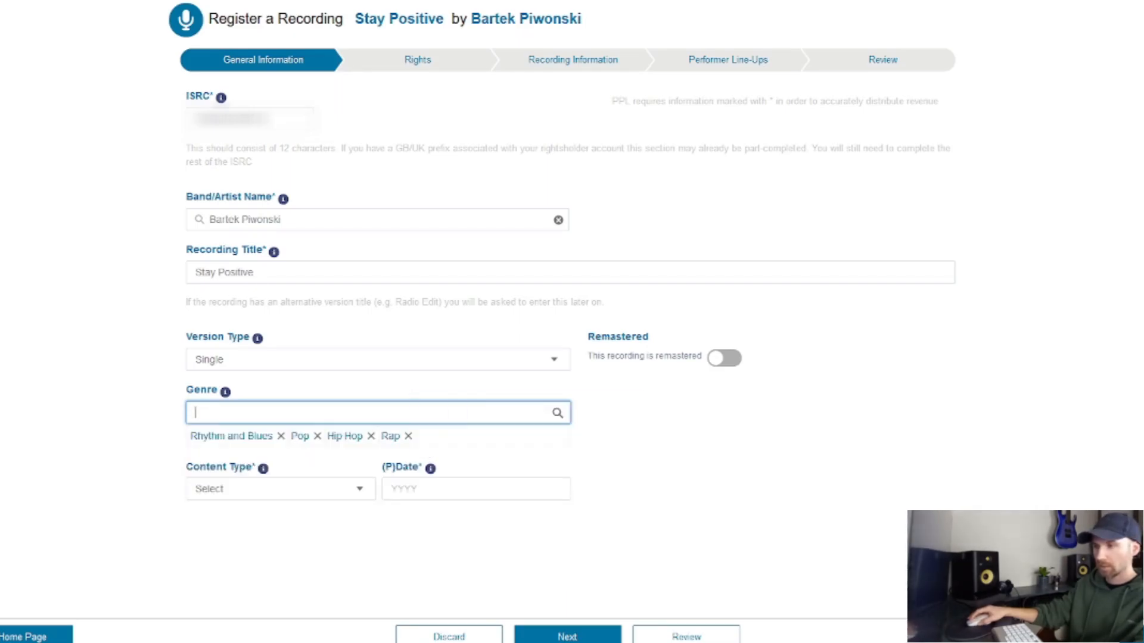
{"action": "left_click", "coordinate": [215, 413]}
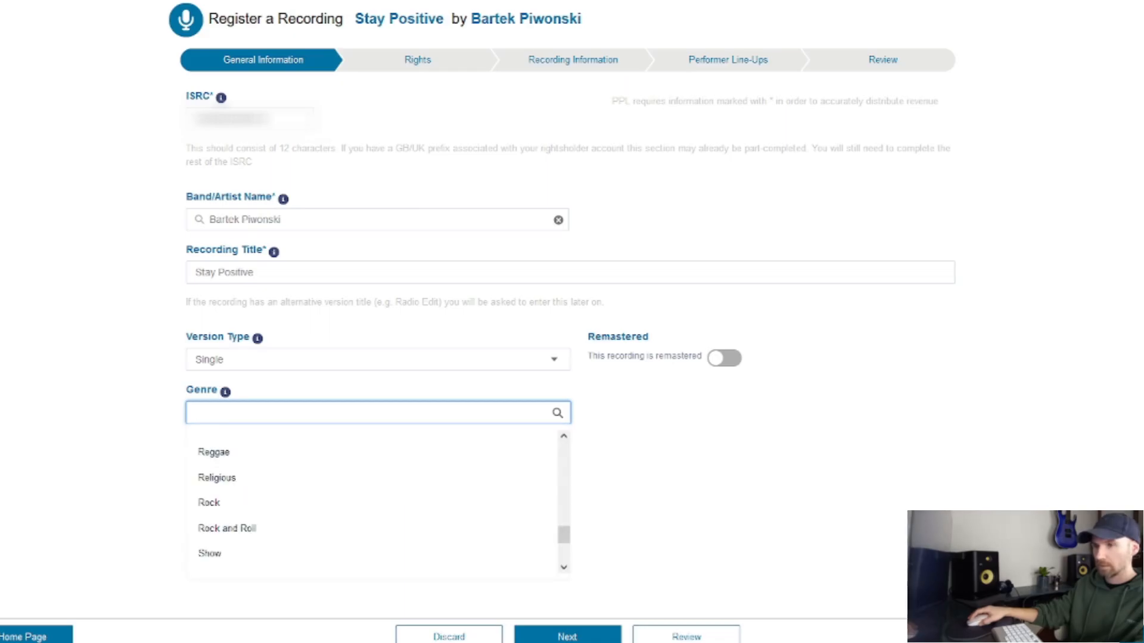
{"action": "left_click", "coordinate": [209, 502]}
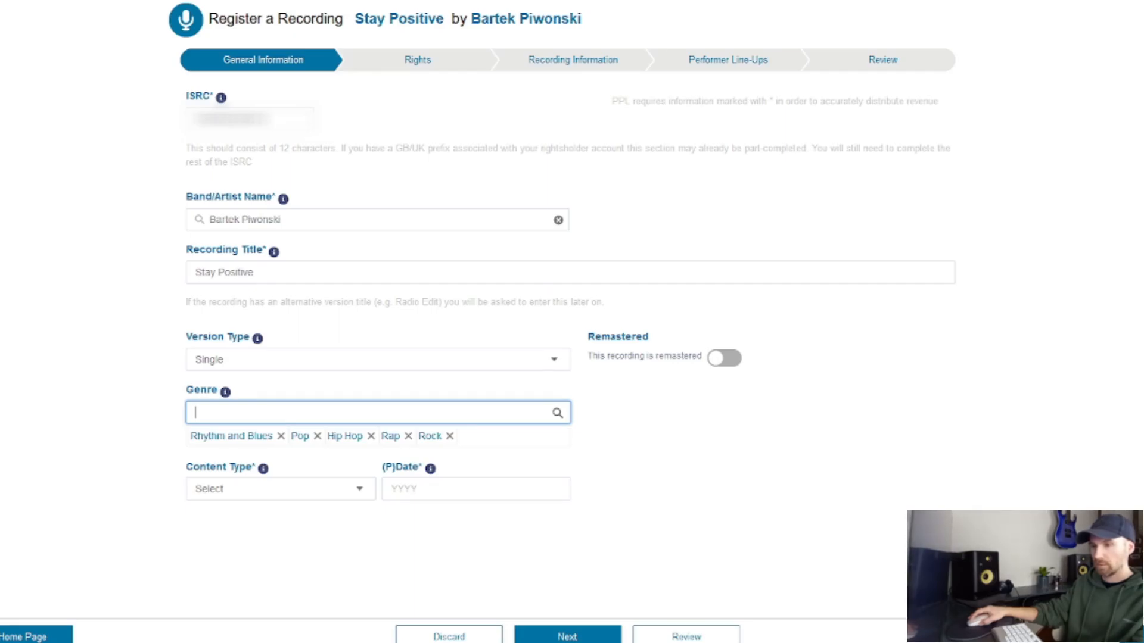
{"action": "mouse_move", "coordinate": [262, 468]}
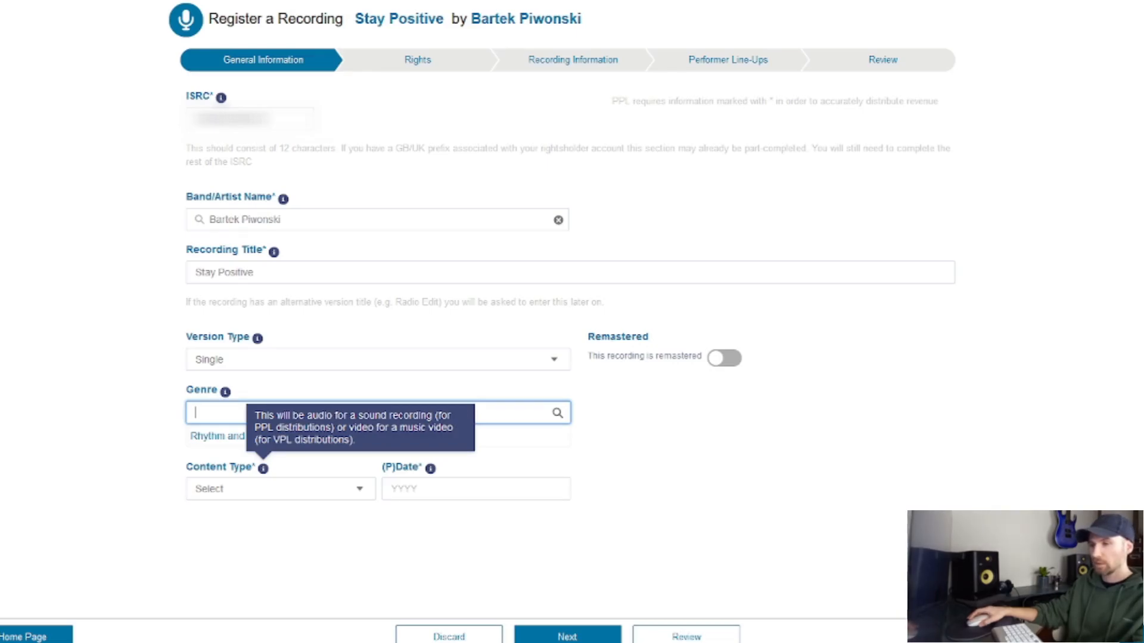
{"action": "left_click", "coordinate": [280, 488]}
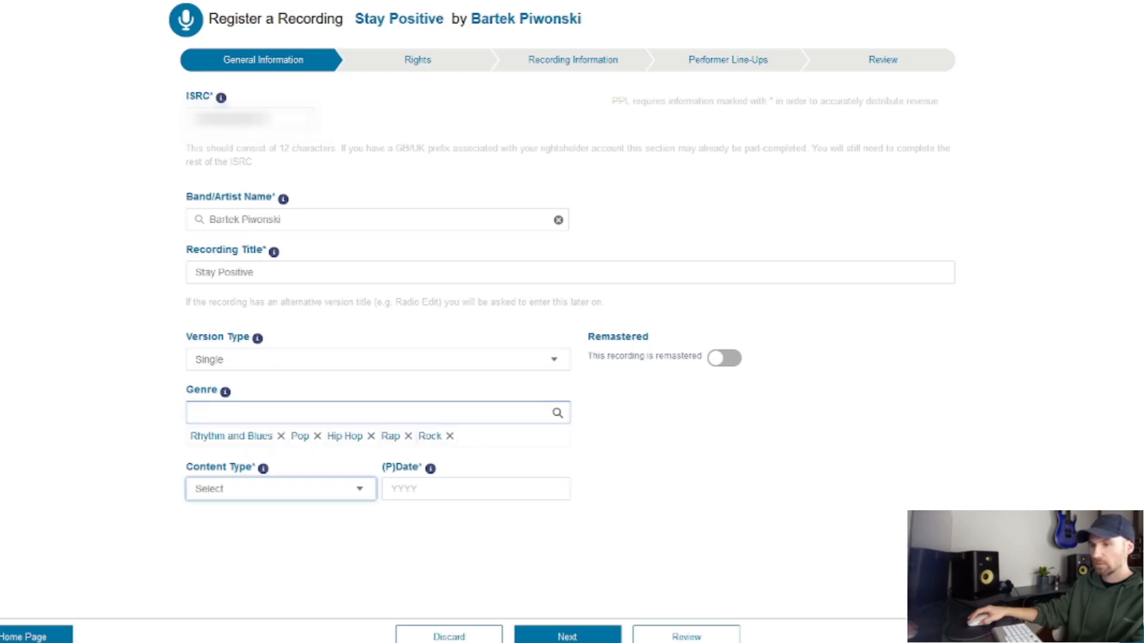
Step: Set Content Type to Audio and enter 2023 as the (P)Date year
{"action": "left_click", "coordinate": [215, 533]}
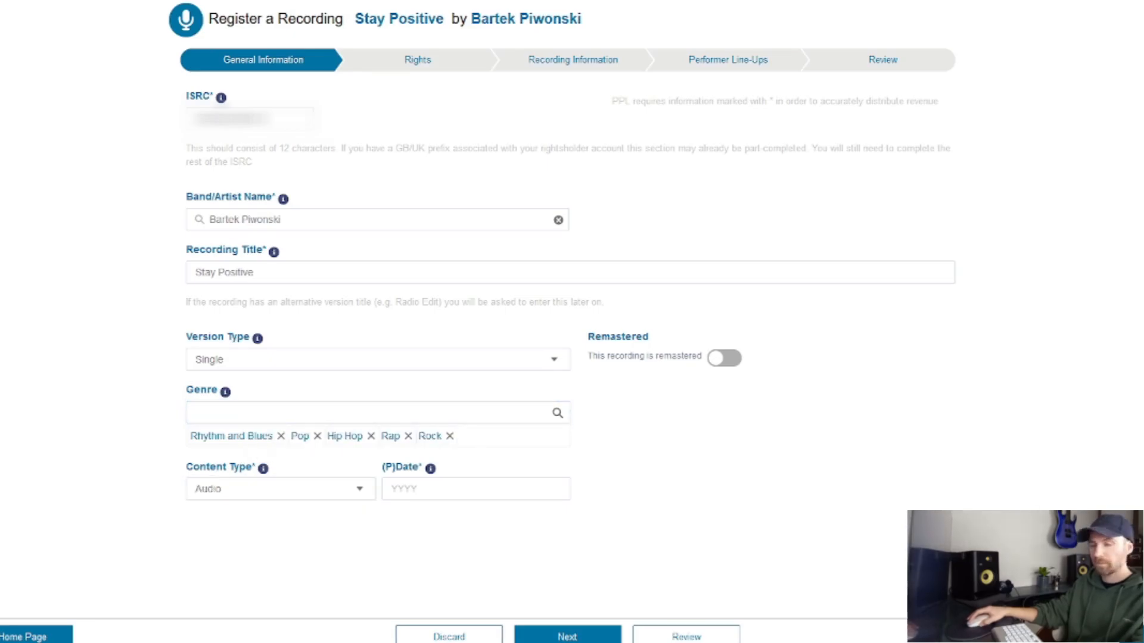
{"action": "mouse_move", "coordinate": [430, 468]}
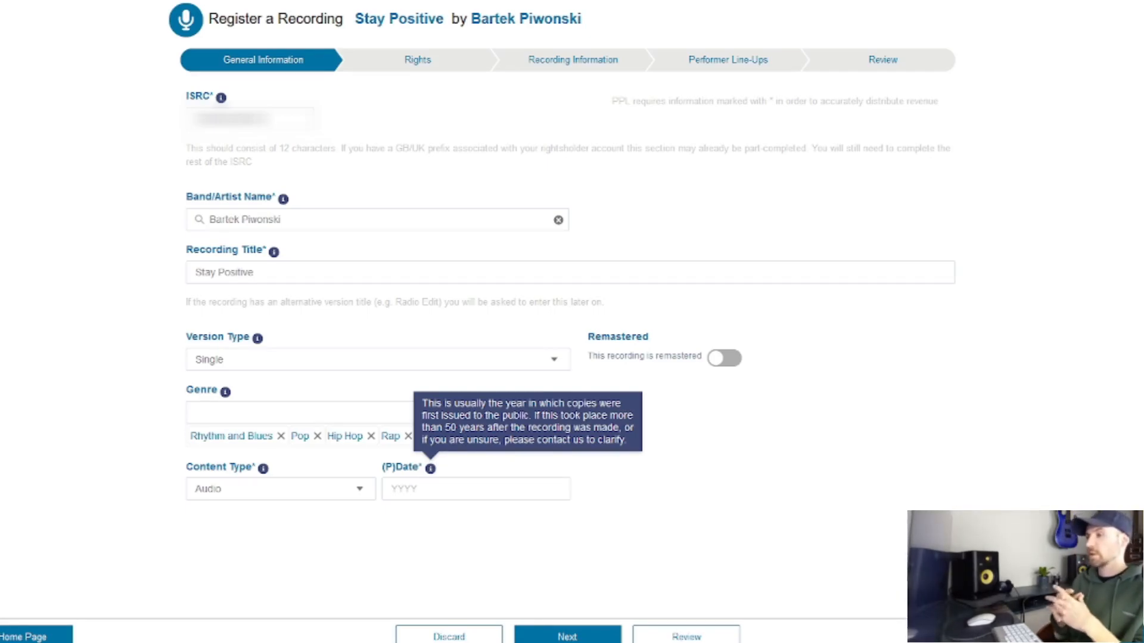
{"action": "left_click", "coordinate": [431, 489]}
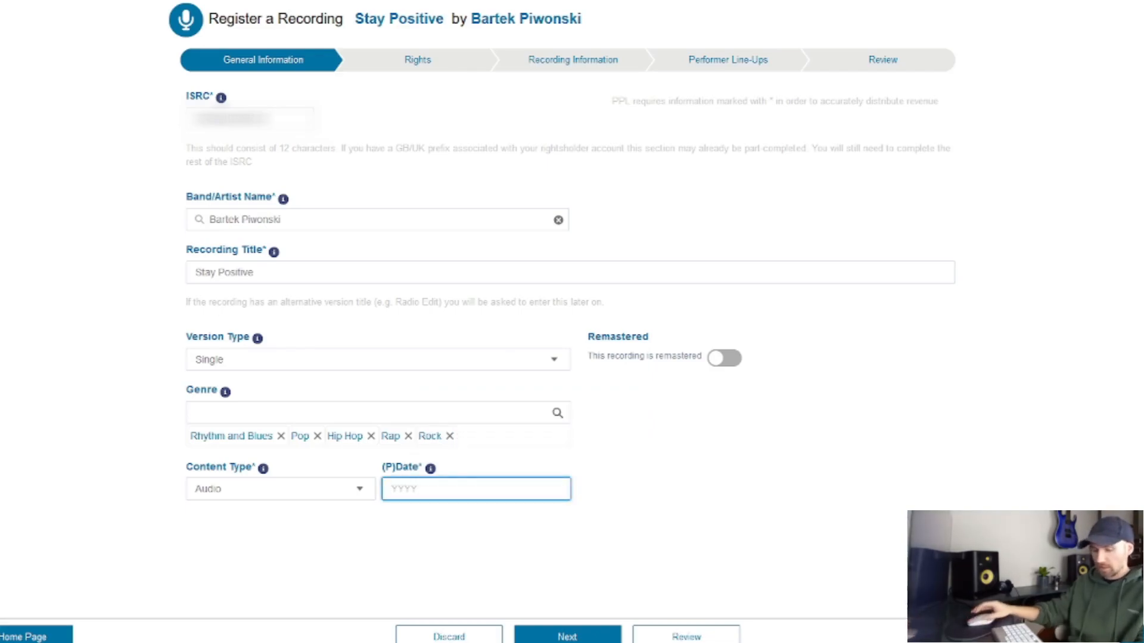
{"action": "type", "text": "2023"}
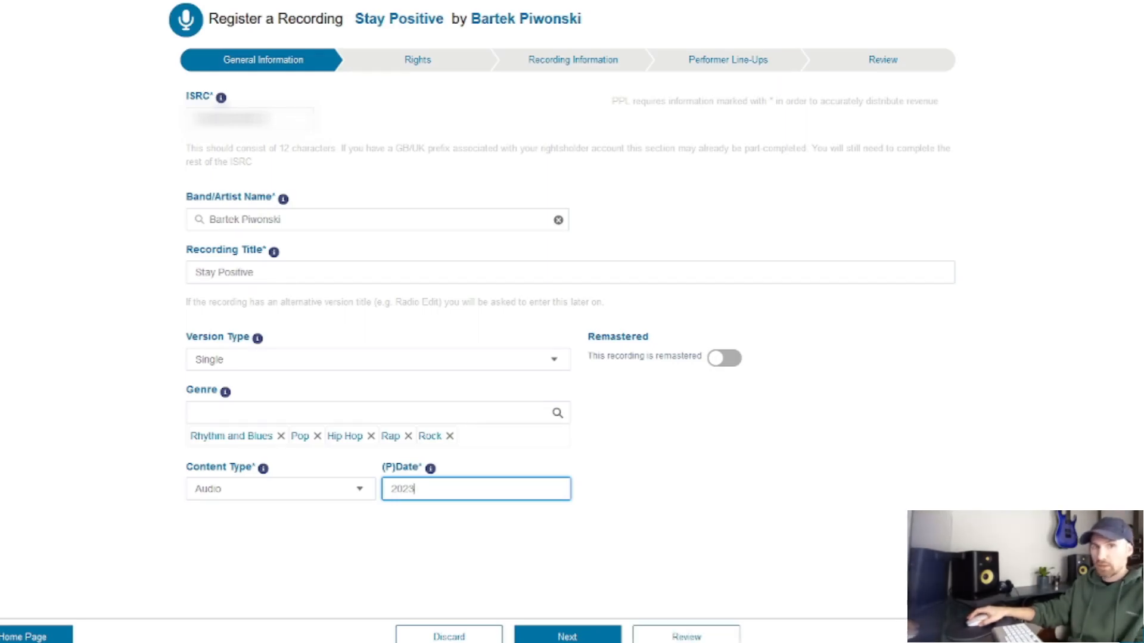
{"action": "left_click", "coordinate": [715, 477]}
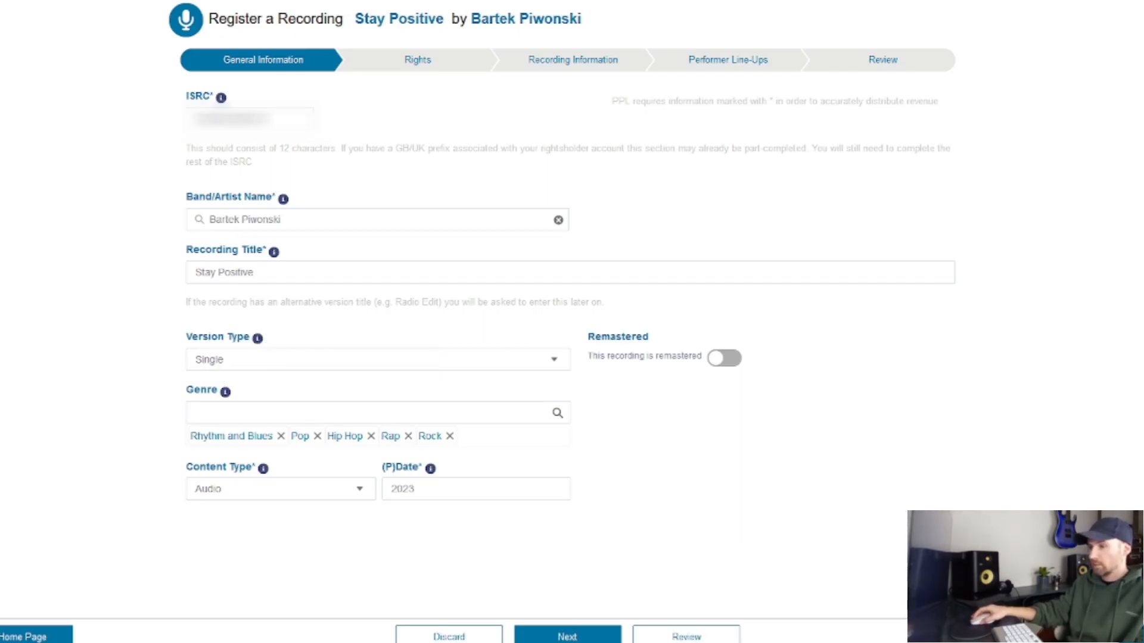
Step: On the Rights step, add yourself as rightsholder with rights starting 29/12/2022
{"action": "left_click", "coordinate": [567, 636]}
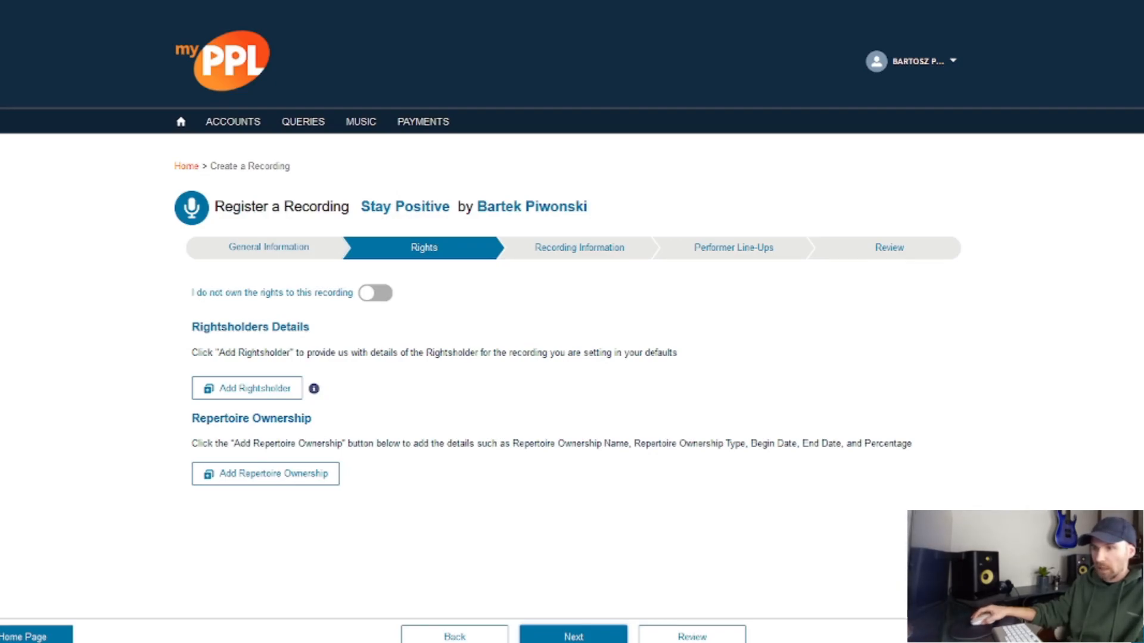
{"action": "left_click", "coordinate": [247, 389]}
{"action": "left_click", "coordinate": [376, 131]}
{"action": "left_click", "coordinate": [376, 160]}
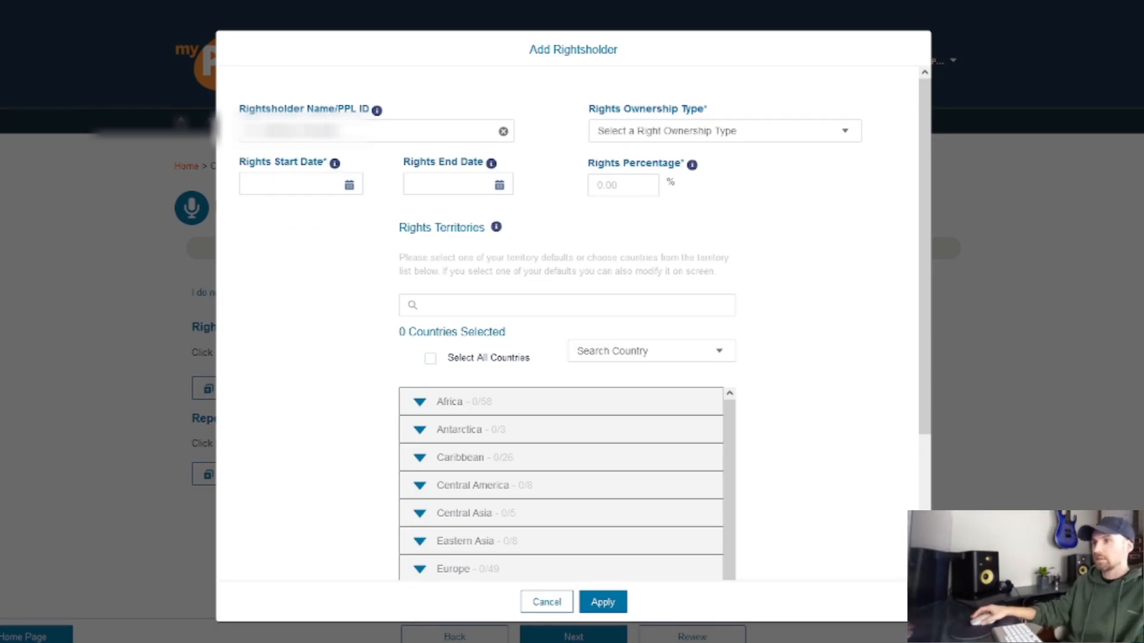
{"action": "left_click", "coordinate": [349, 185]}
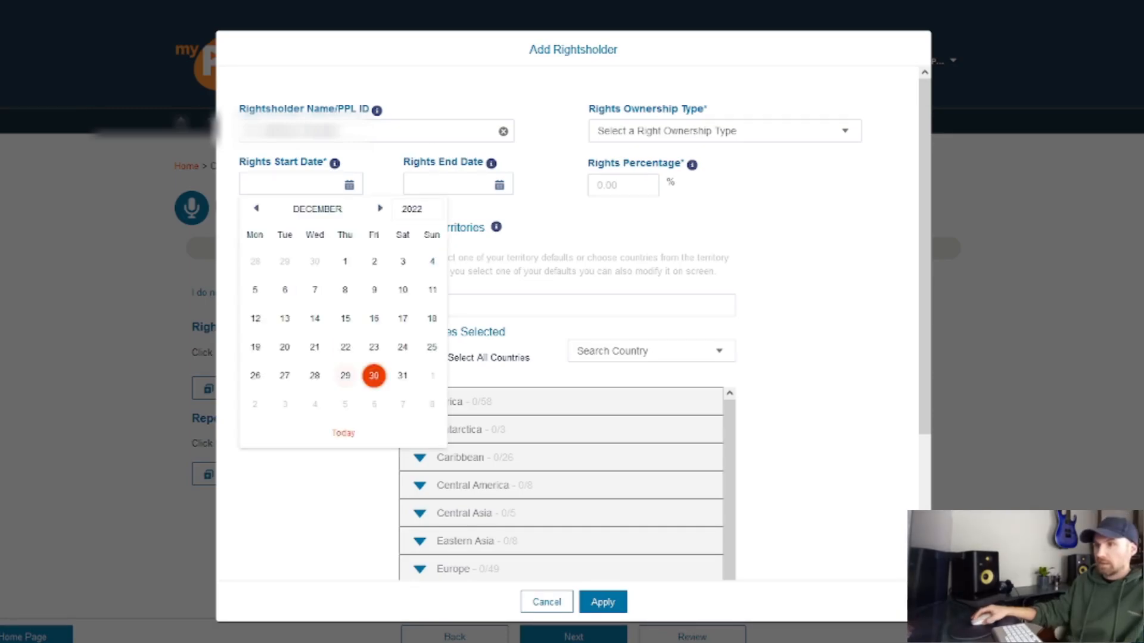
{"action": "left_click", "coordinate": [345, 376]}
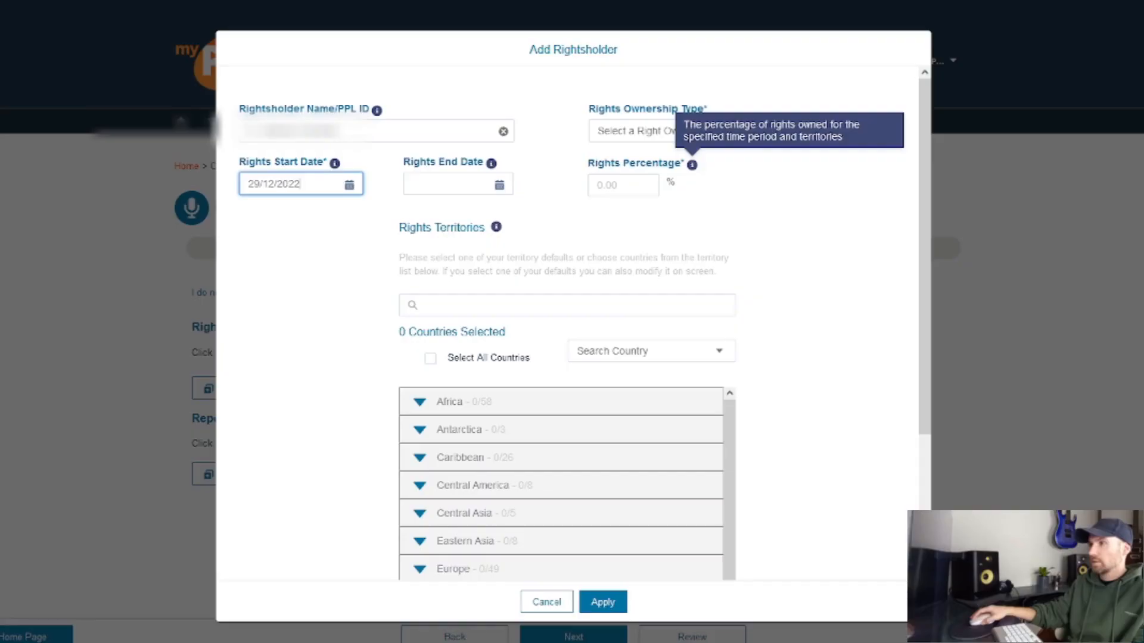
Step: Give the rightsholder 100% rights in all countries
{"action": "left_click", "coordinate": [623, 185]}
{"action": "type", "text": "10"}
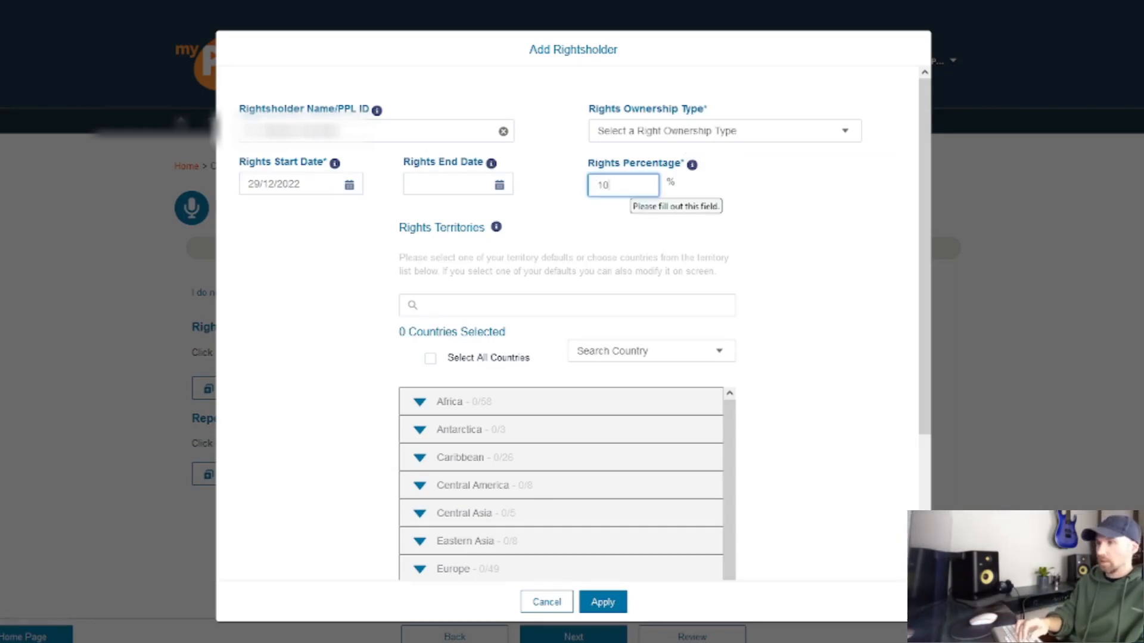
{"action": "type", "text": "0"}
{"action": "left_click", "coordinate": [756, 209]}
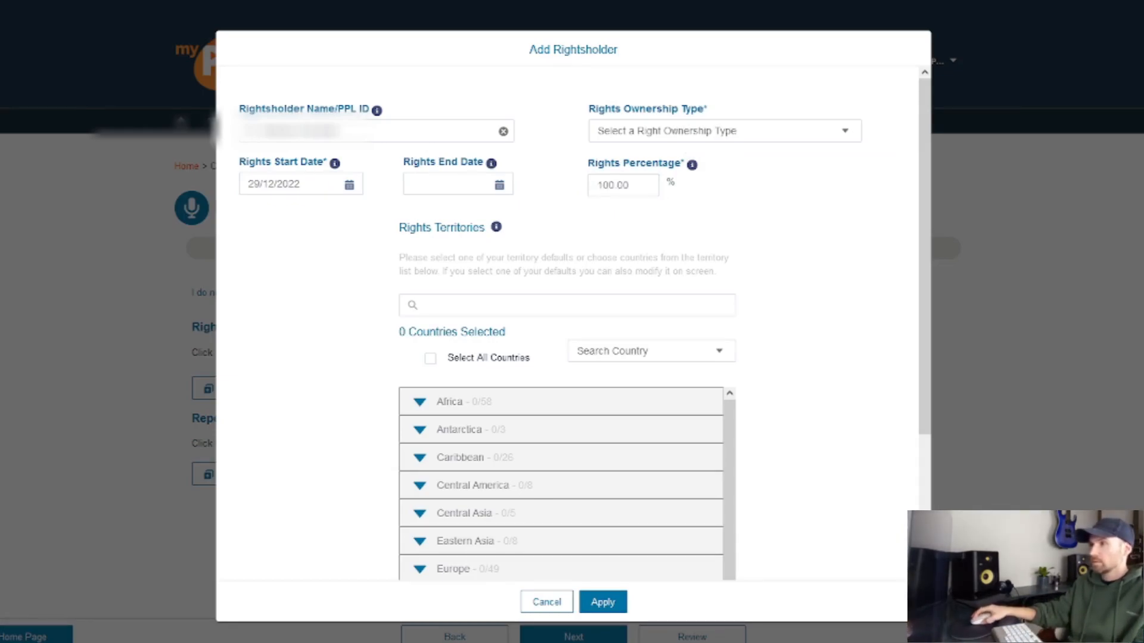
{"action": "scroll", "coordinate": [571, 322], "scroll_direction": "down", "scroll_amount": 2}
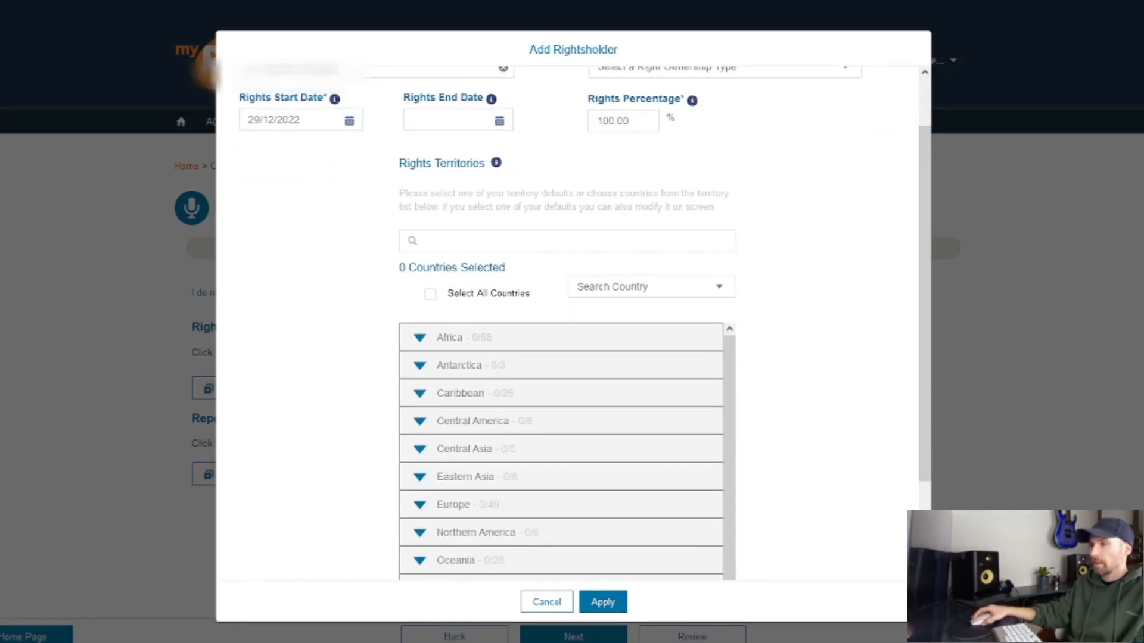
{"action": "left_click", "coordinate": [430, 295]}
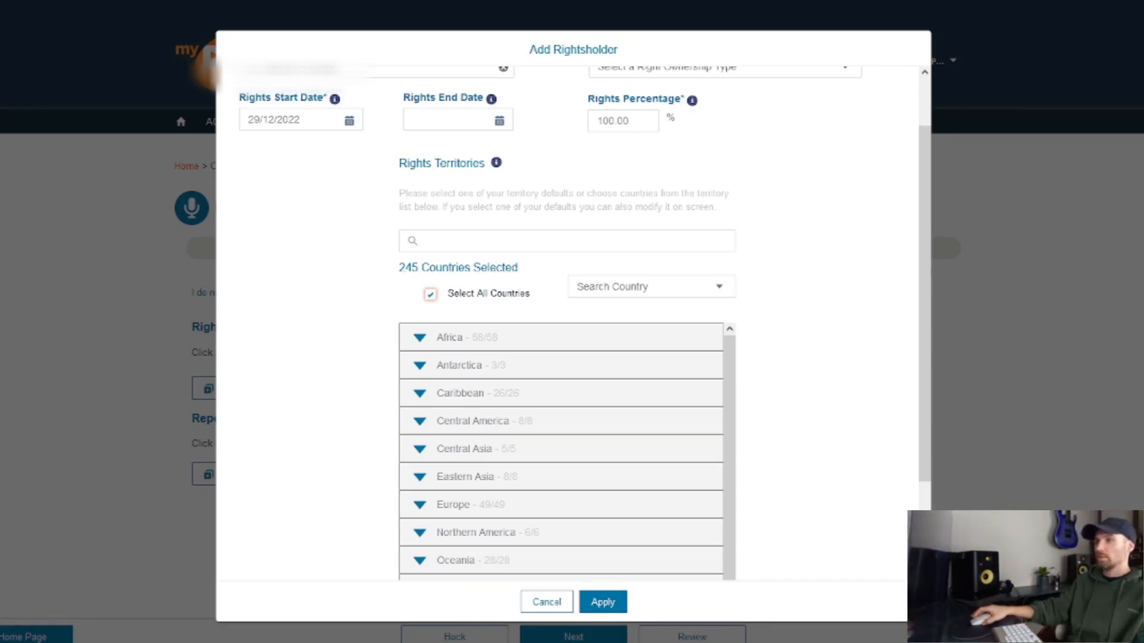
Step: Set the ownership type to Original Copyright Owner and save the rightsholder
{"action": "scroll", "coordinate": [572, 321], "scroll_direction": "up", "scroll_amount": 1}
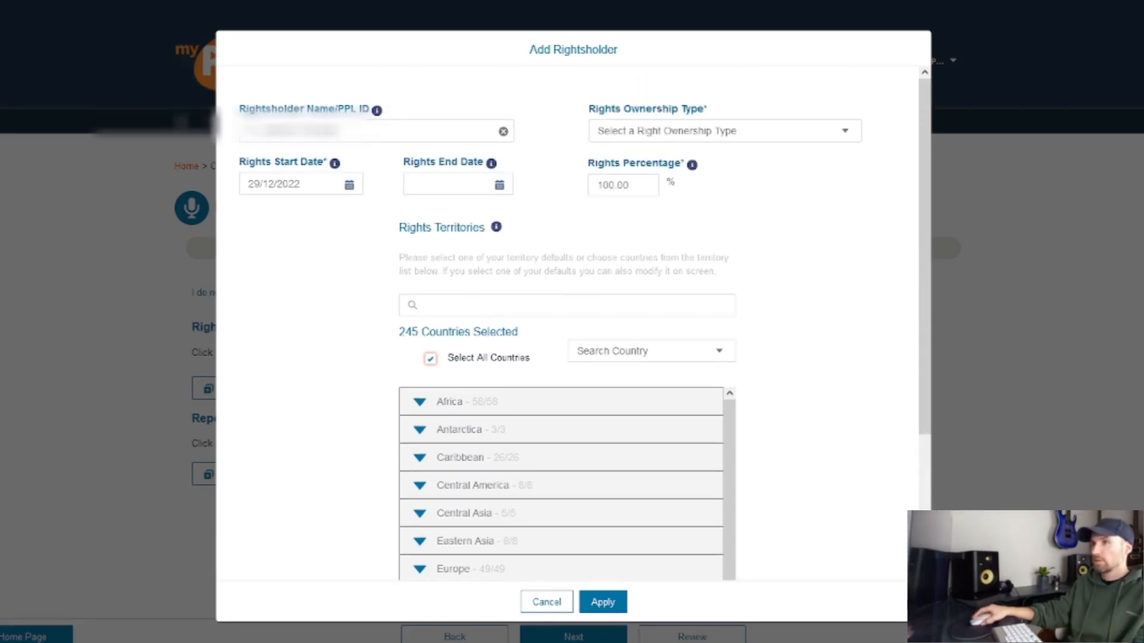
{"action": "scroll", "coordinate": [572, 322], "scroll_direction": "down", "scroll_amount": 3}
{"action": "left_click", "coordinate": [603, 602]}
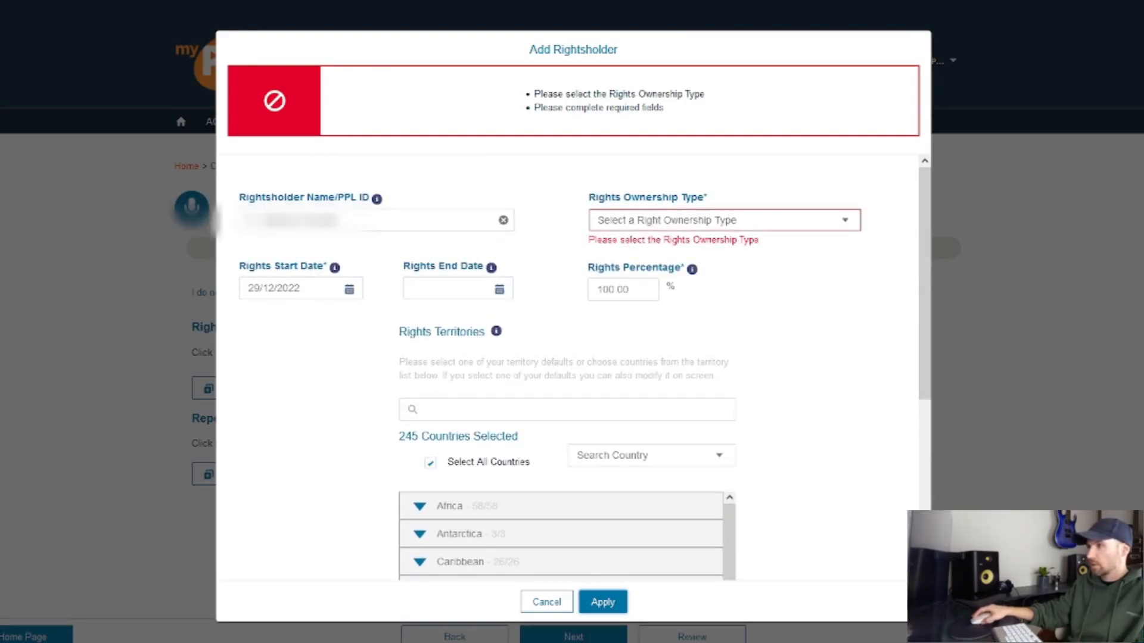
{"action": "left_click", "coordinate": [724, 220]}
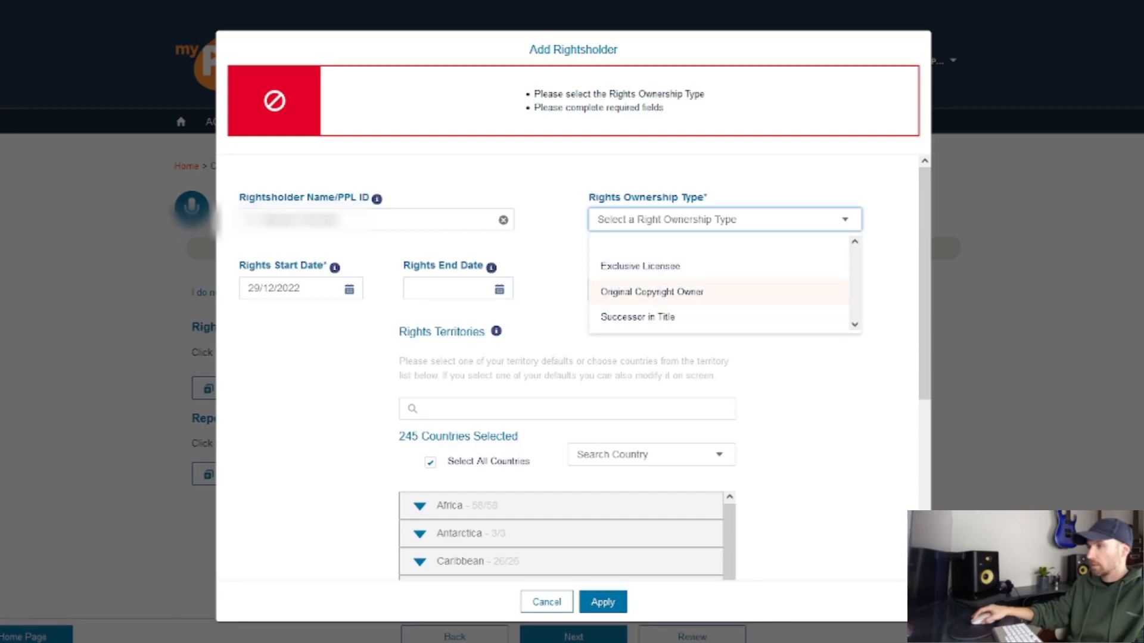
{"action": "left_click", "coordinate": [652, 292]}
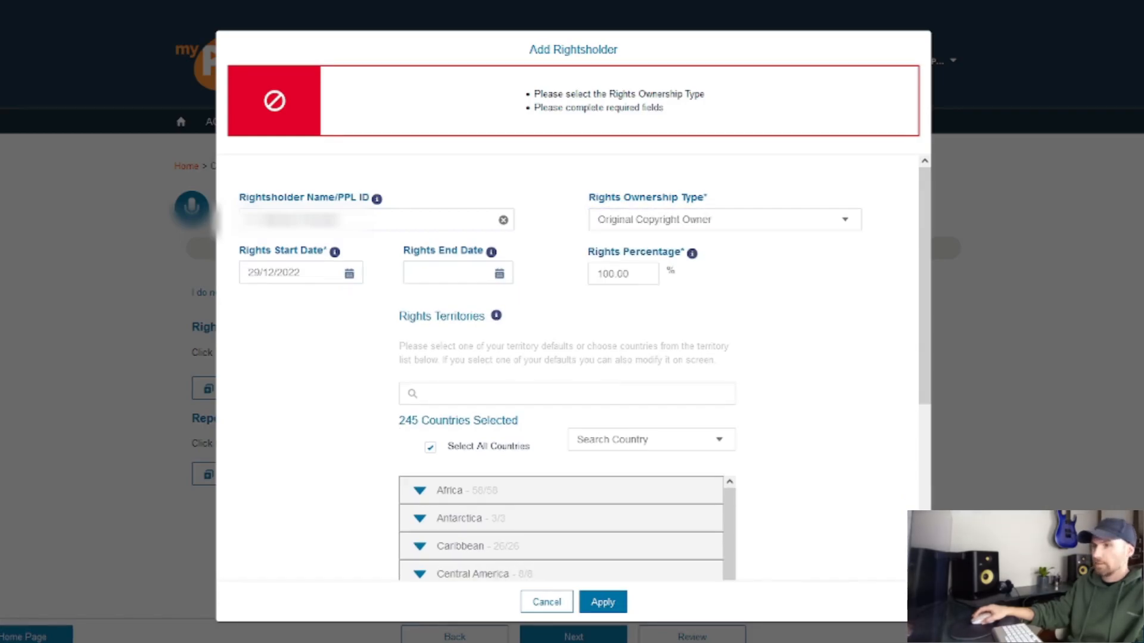
{"action": "scroll", "coordinate": [572, 367], "scroll_direction": "down", "scroll_amount": 3}
{"action": "left_click", "coordinate": [603, 602]}
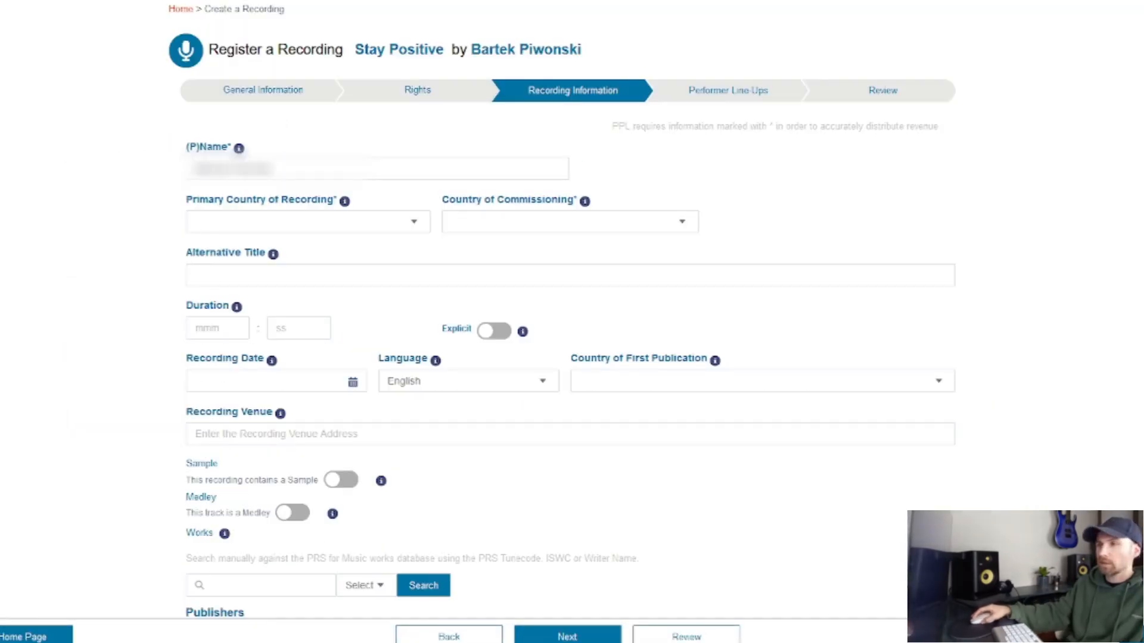
Step: Set Primary Country of Recording and Country of Commissioning to United Kingdom
{"action": "left_click", "coordinate": [308, 221]}
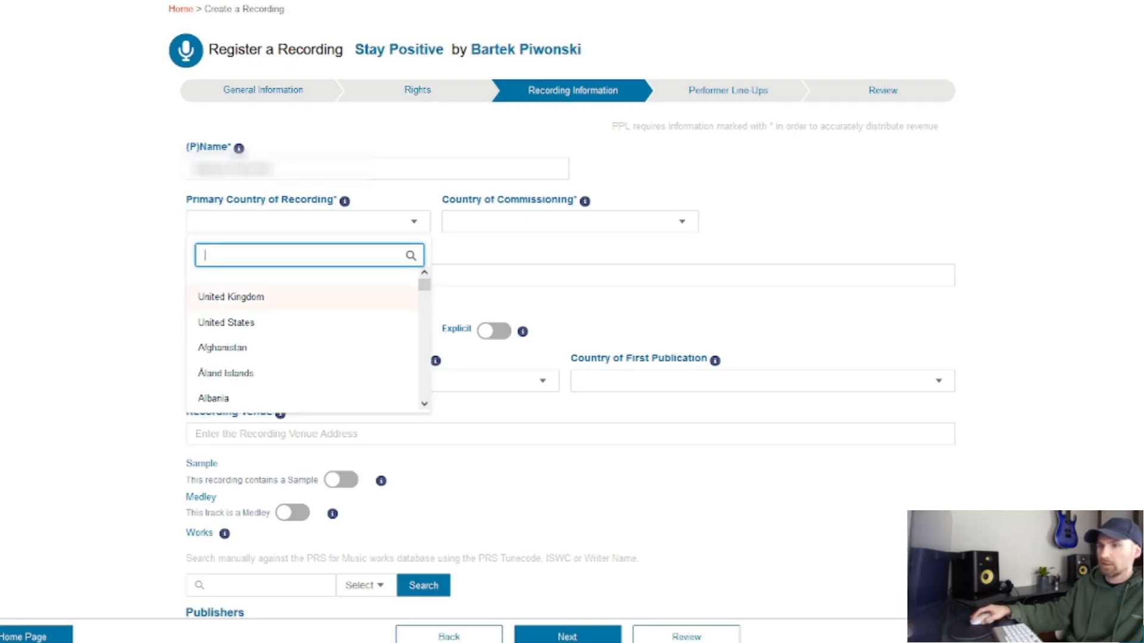
{"action": "left_click", "coordinate": [231, 296]}
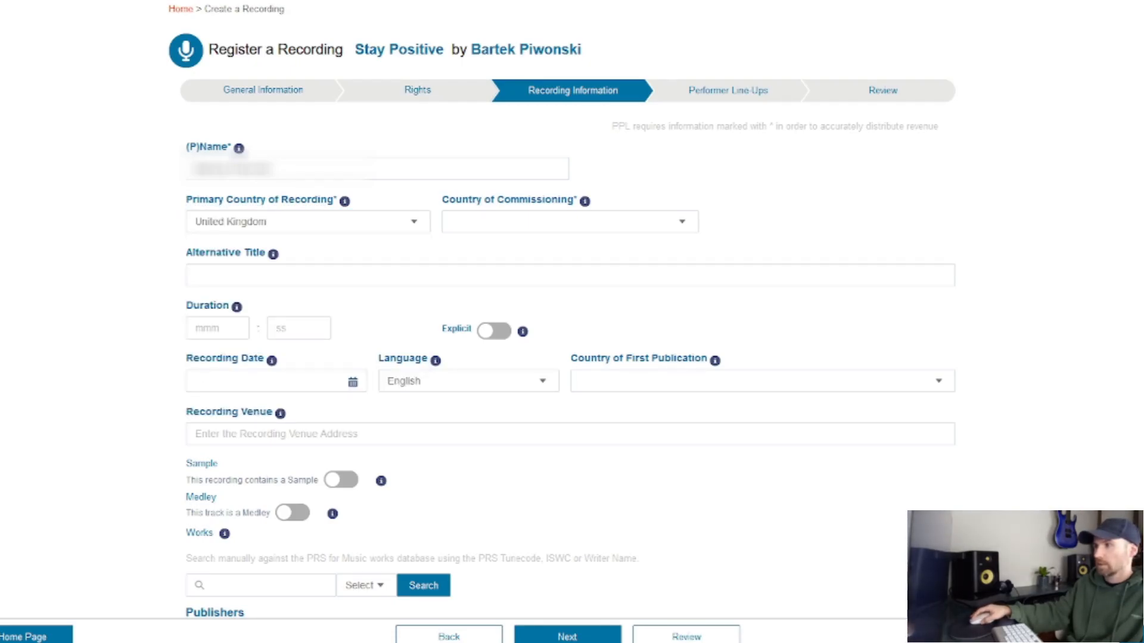
{"action": "left_click", "coordinate": [570, 221]}
{"action": "left_click", "coordinate": [486, 296]}
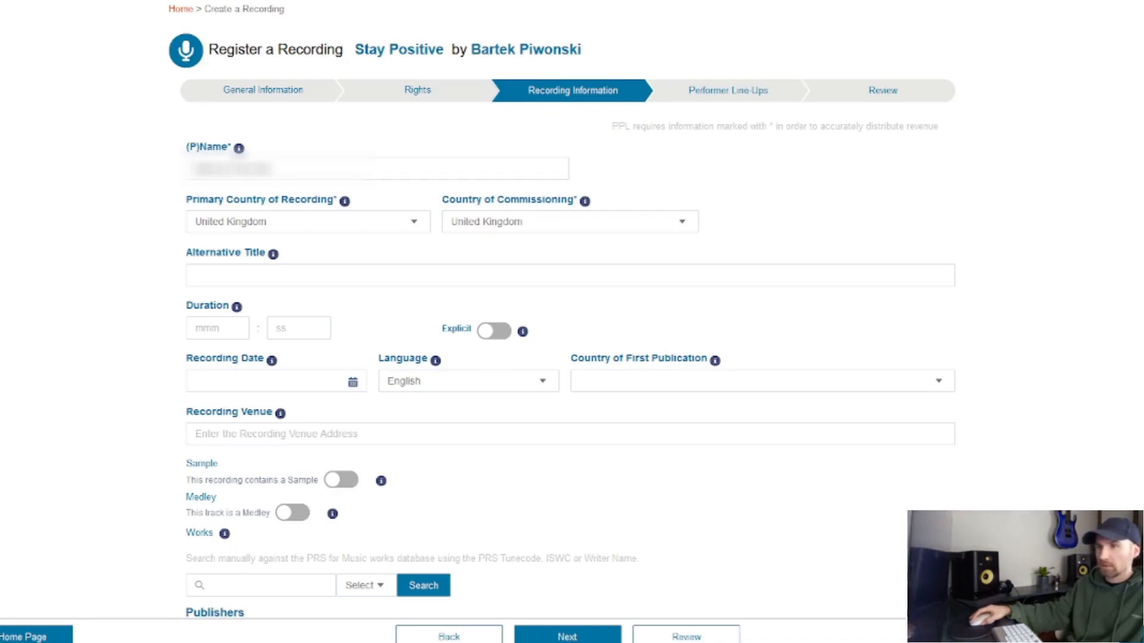
Step: Enter a 4:30 duration and a recording date of 30/11/2022
{"action": "scroll", "coordinate": [570, 333], "scroll_direction": "down", "scroll_amount": 1}
{"action": "left_click", "coordinate": [218, 255]}
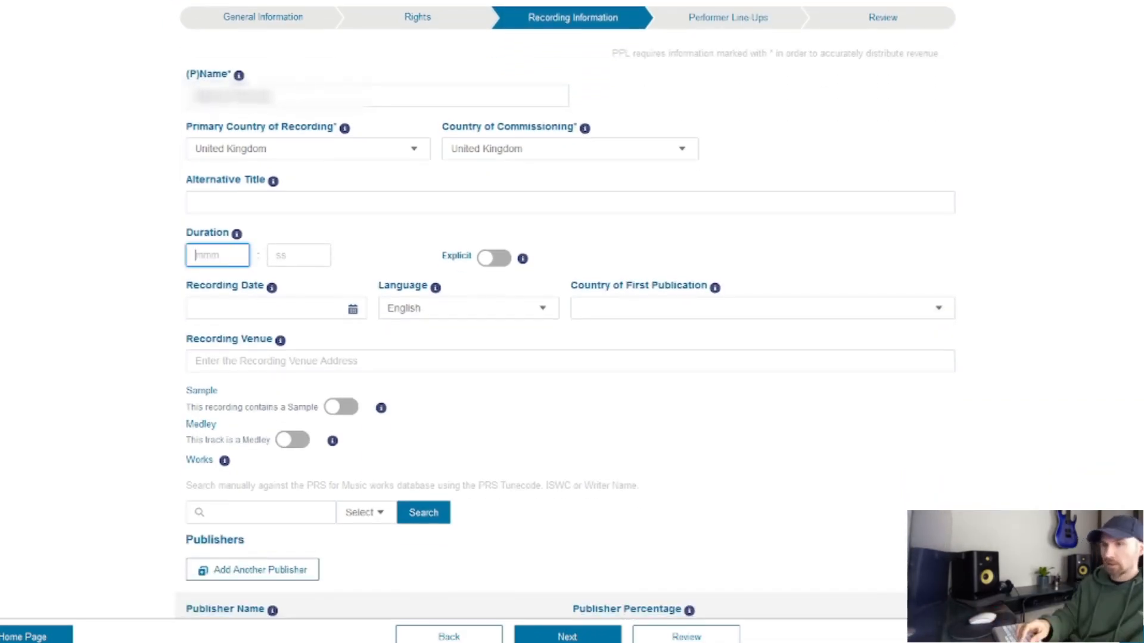
{"action": "type", "text": "4"}
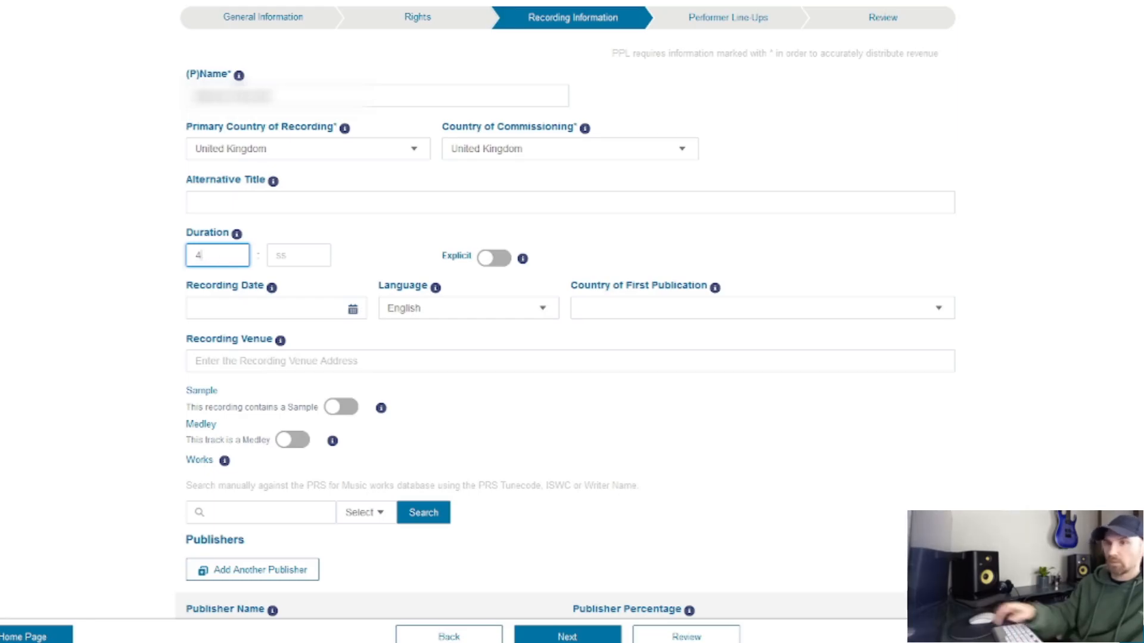
{"action": "left_click", "coordinate": [299, 256]}
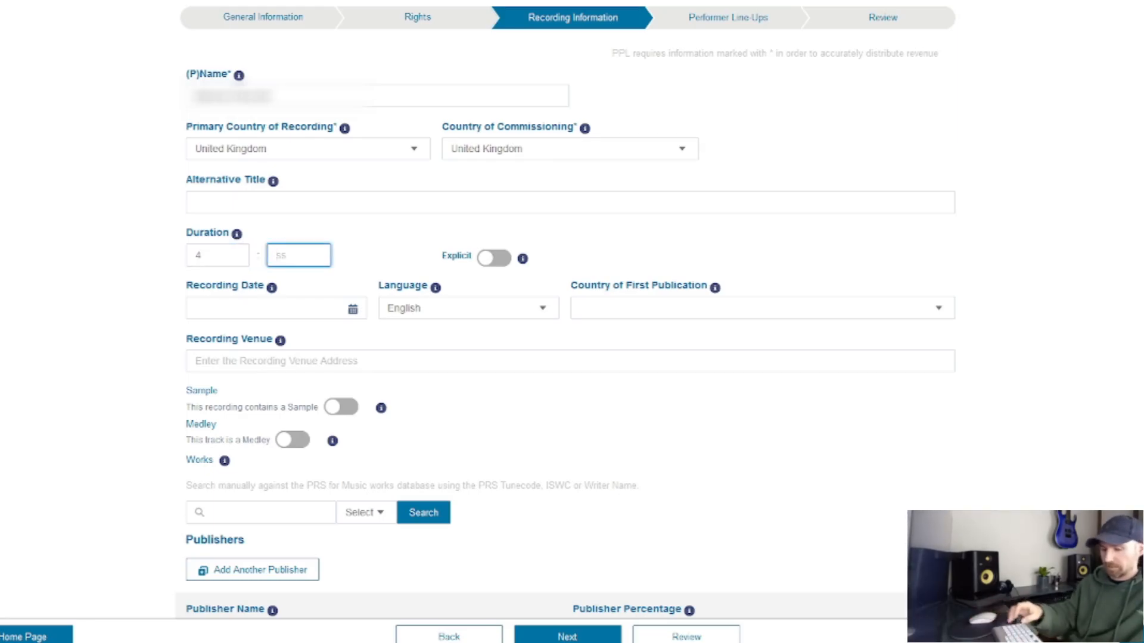
{"action": "type", "text": "30"}
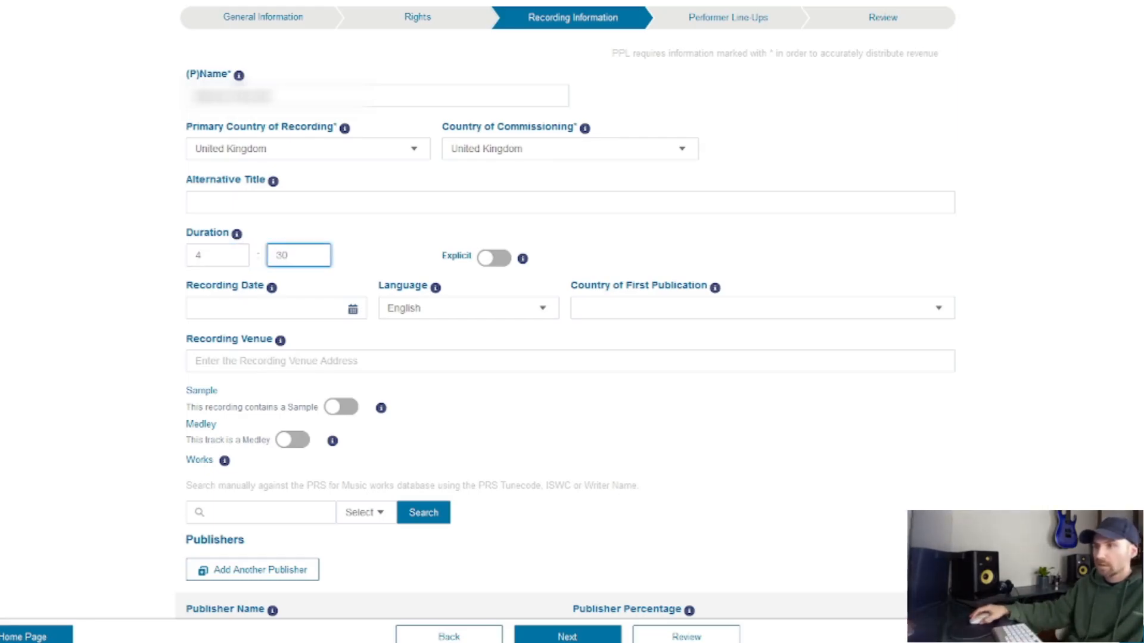
{"action": "left_click", "coordinate": [268, 308]}
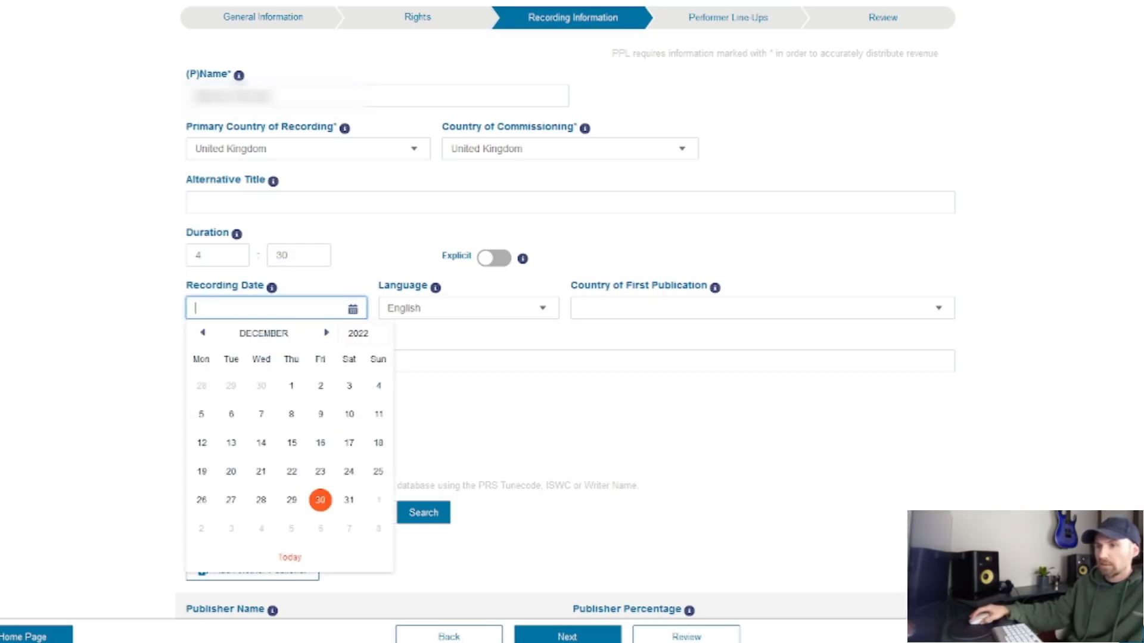
{"action": "left_click", "coordinate": [203, 332]}
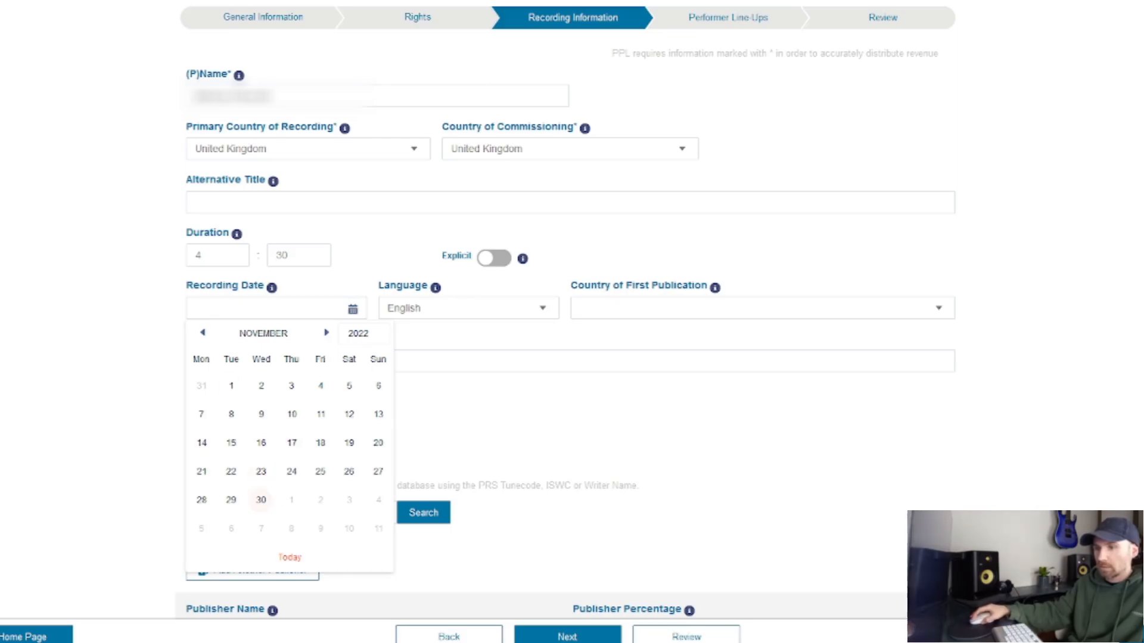
{"action": "left_click", "coordinate": [261, 499]}
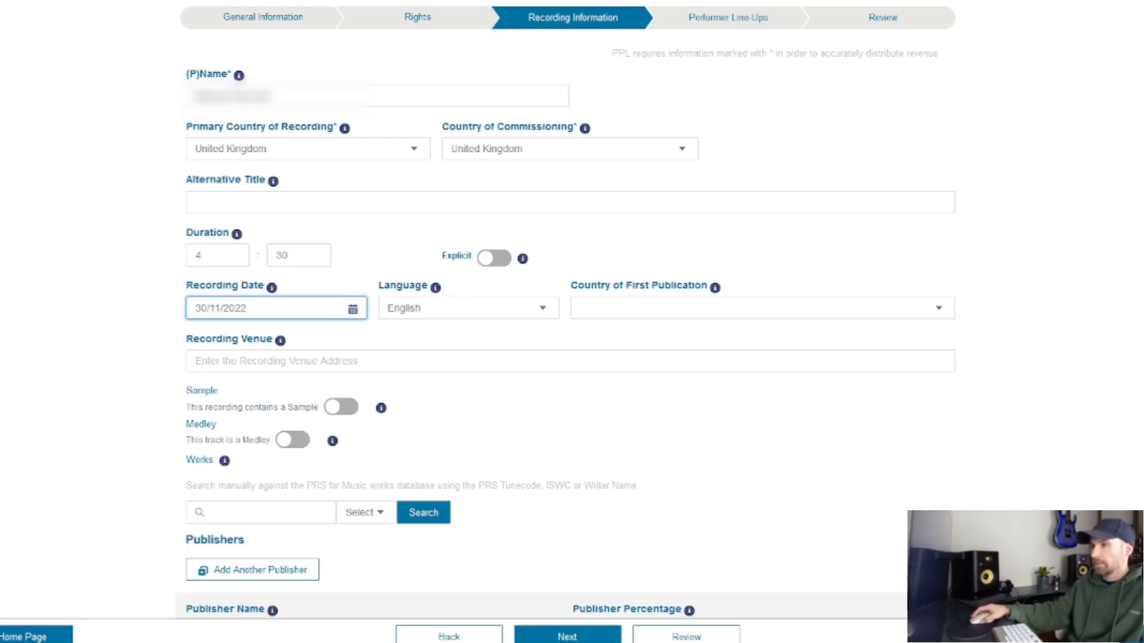
Step: Set the Country of First Publication to United Kingdom
{"action": "scroll", "coordinate": [572, 322], "scroll_direction": "down", "scroll_amount": 1}
{"action": "left_click", "coordinate": [762, 235]}
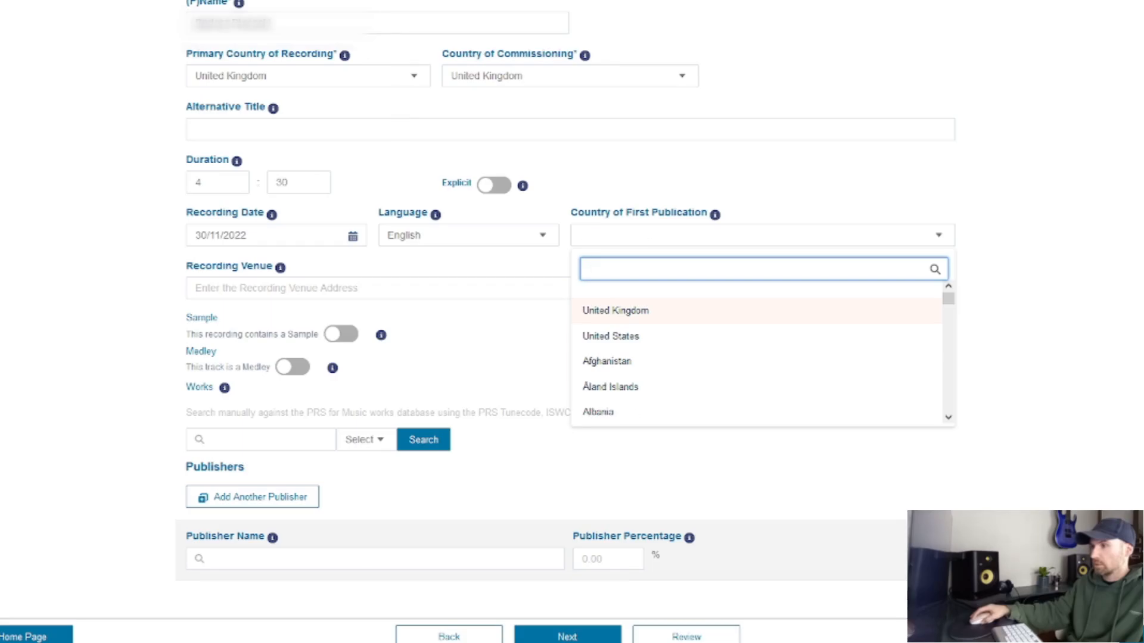
{"action": "left_click", "coordinate": [616, 311]}
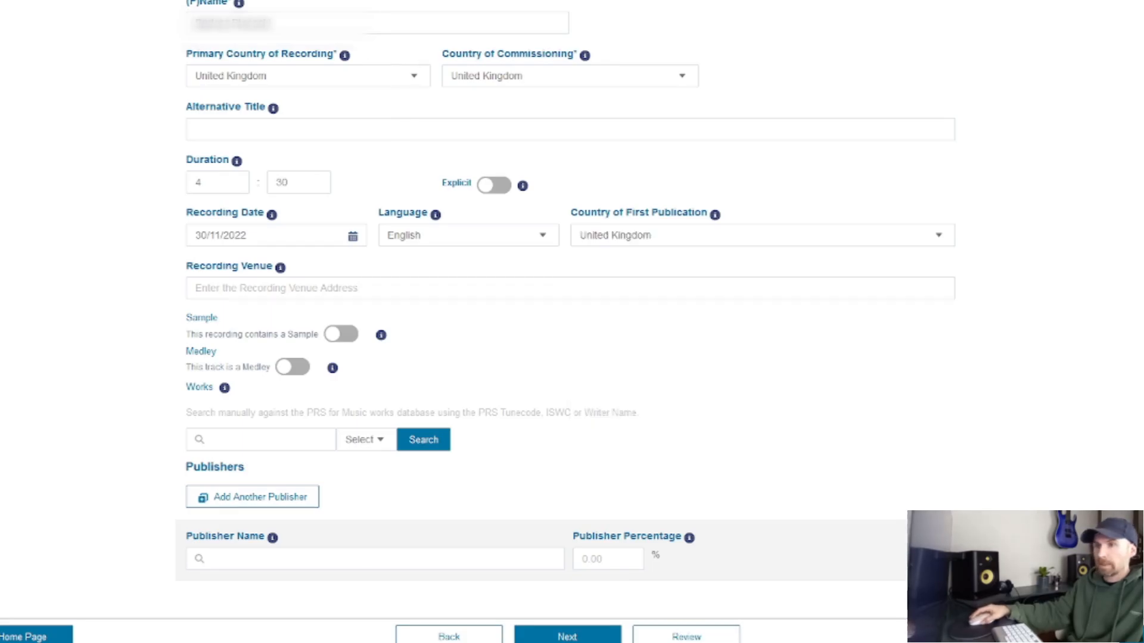
{"action": "scroll", "coordinate": [572, 321], "scroll_direction": "down", "scroll_amount": 1}
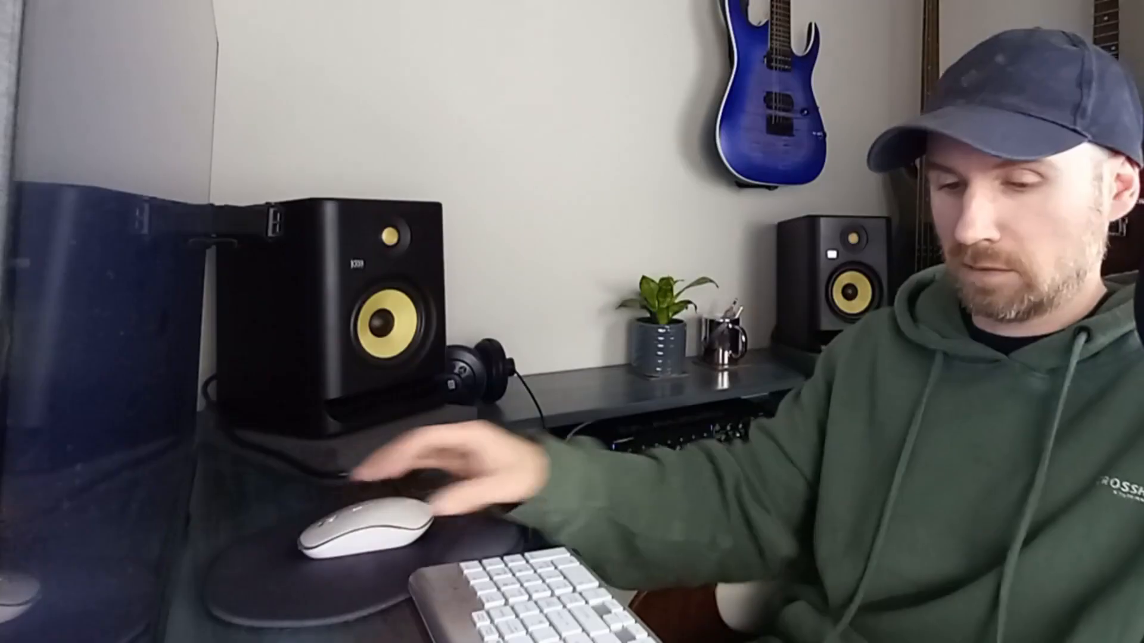